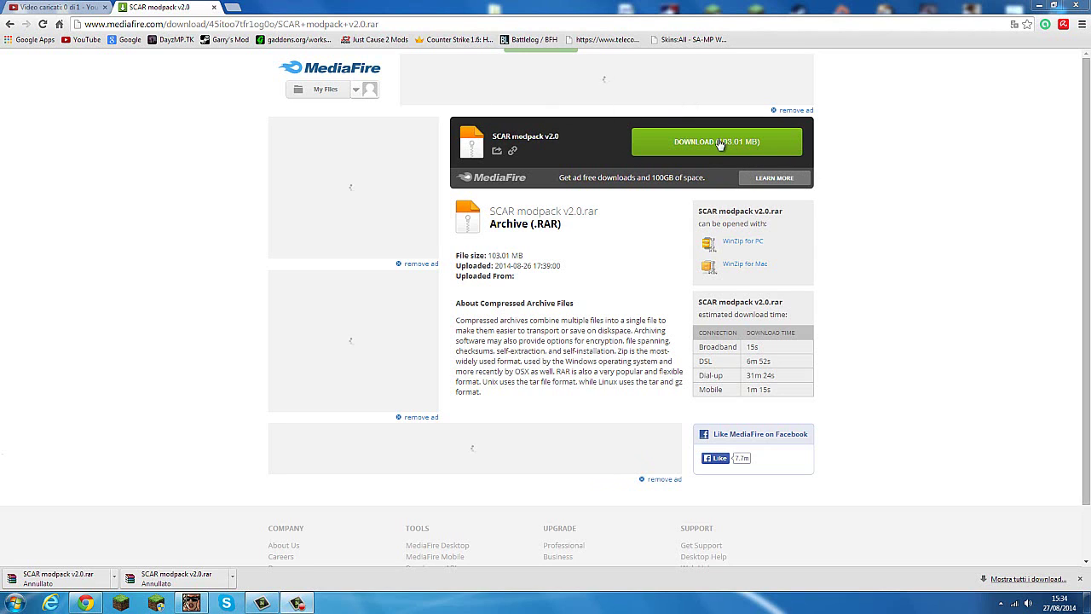
# Step: Download the SCAR modpack v2.0 archive from MediaFire, then open it in WinRAR to look through its contents
pyautogui.click(687, 152)
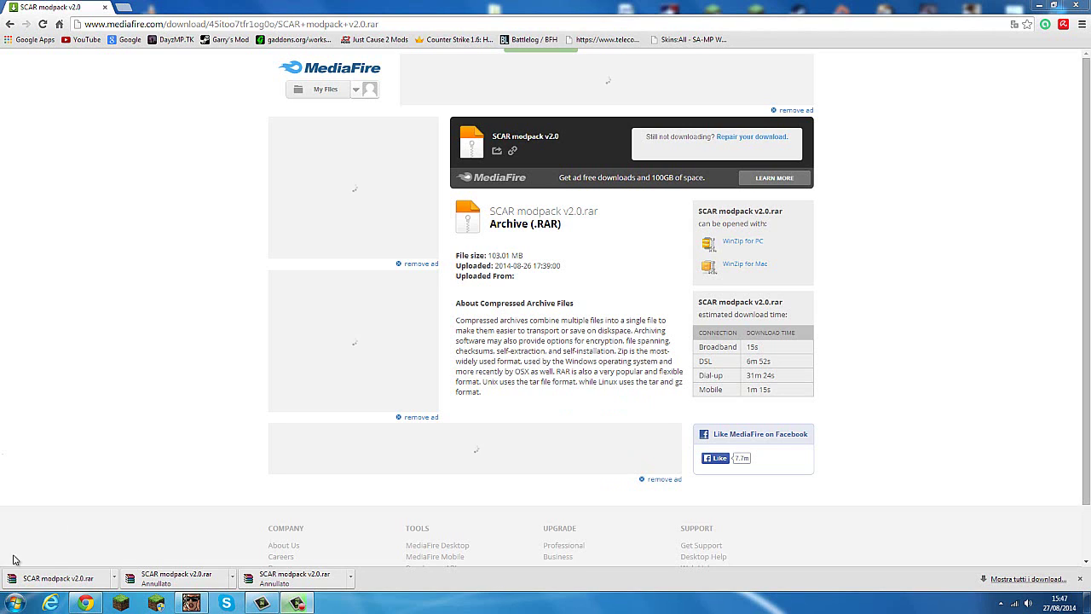
pyautogui.click(51, 578)
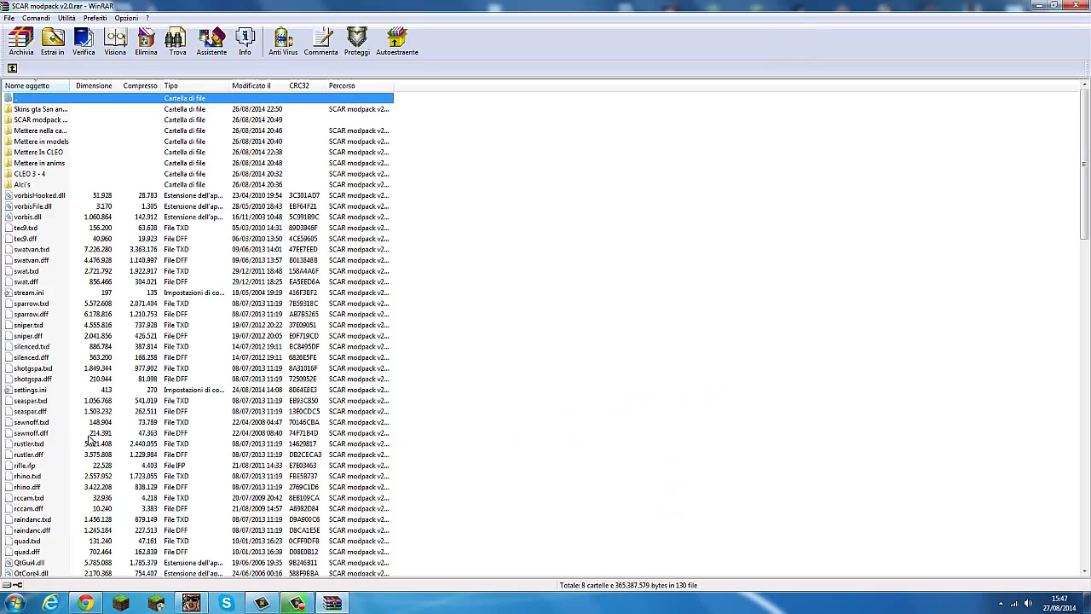
pyautogui.scroll(-3, 95, 86)
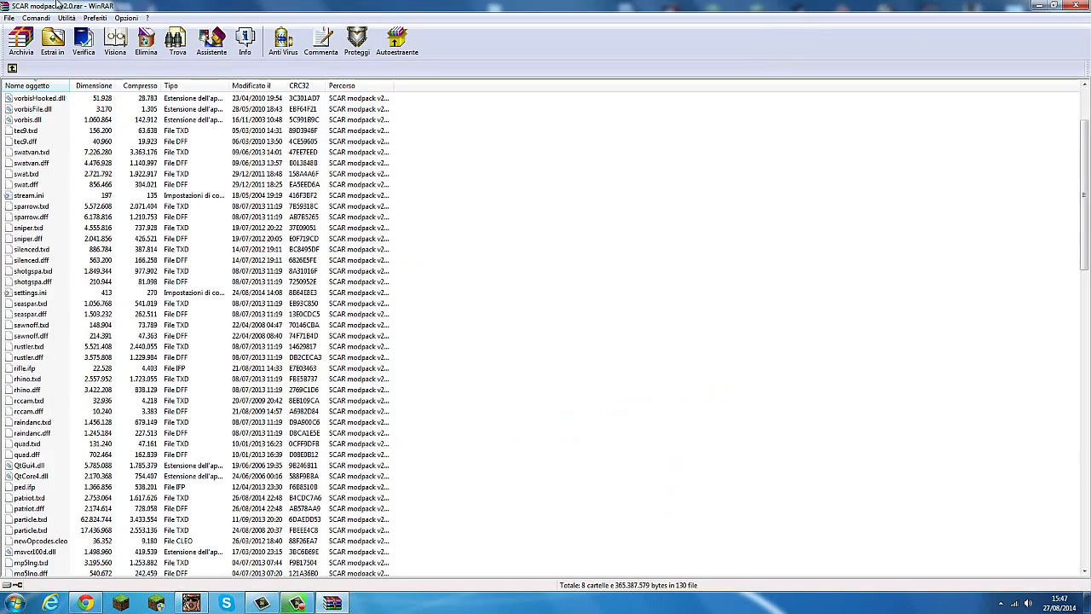
pyautogui.scroll(2, 87, 98)
pyautogui.scroll(-11, 213, 230)
pyautogui.scroll(12, 260, 282)
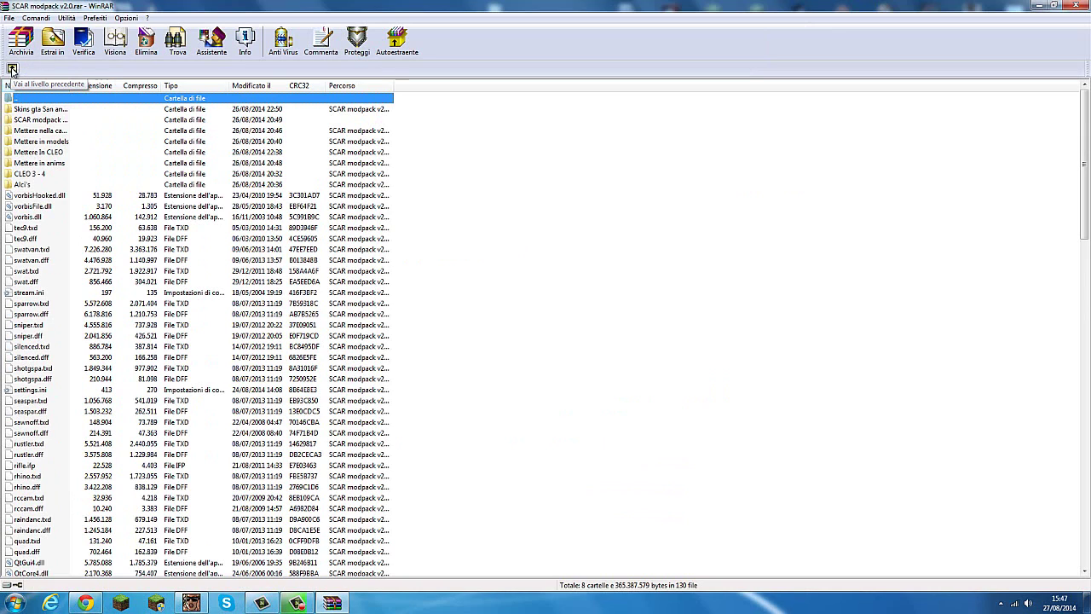
# Step: Copy the SCAR modpack v2.0 archive from the Downloads folder to the desktop, replacing the existing file of the same name
pyautogui.click(12, 70)
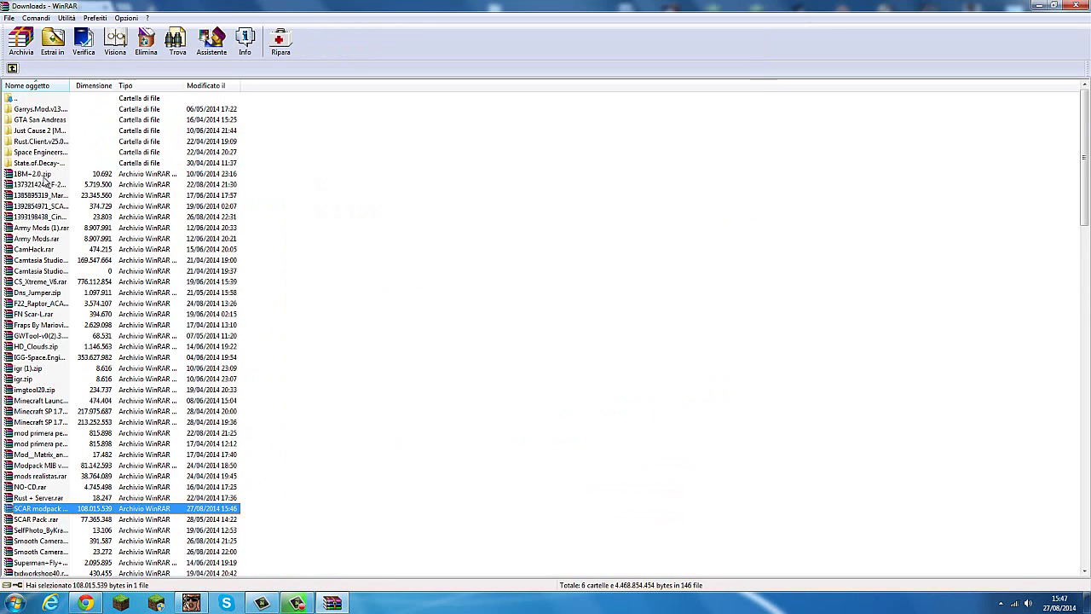
pyautogui.moveTo(31, 510); pyautogui.dragTo(34, 508)
pyautogui.moveTo(158, 480); pyautogui.dragTo(336, 373)
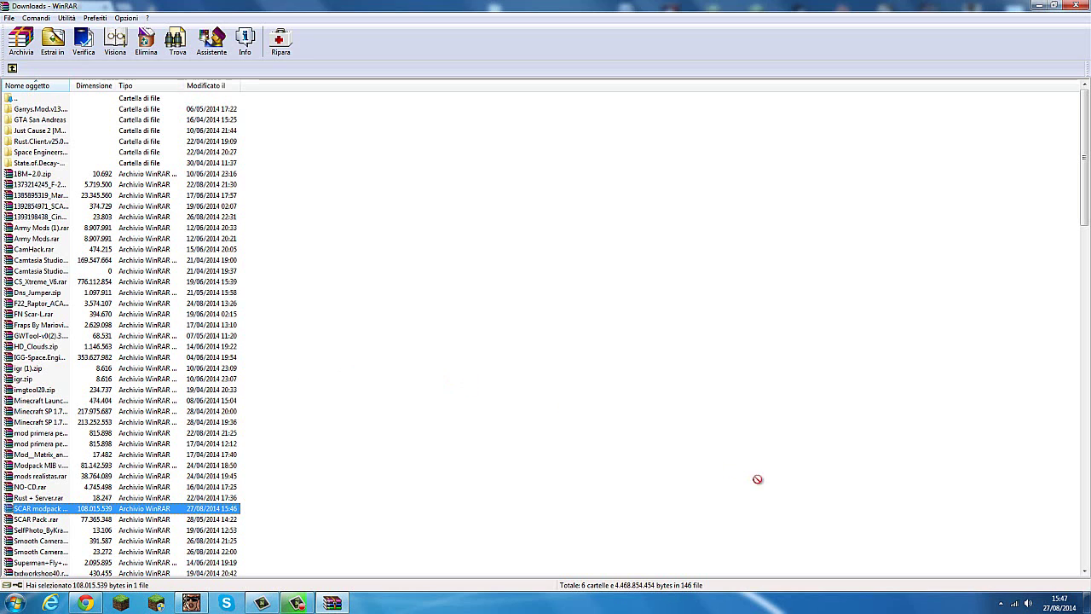
pyautogui.moveTo(1085, 567); pyautogui.dragTo(1088, 600)
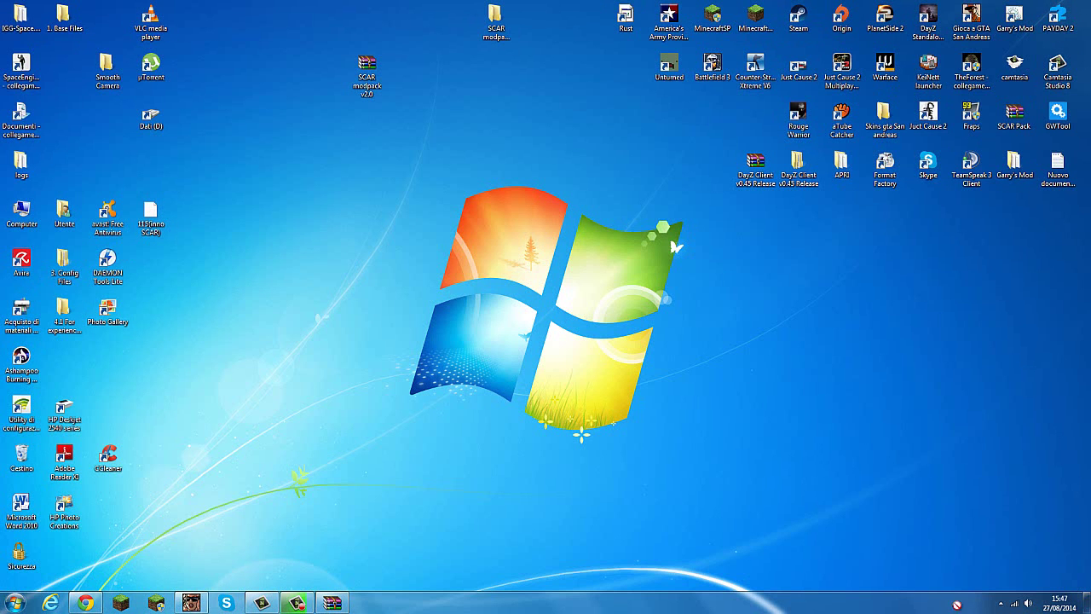
pyautogui.moveTo(956, 604); pyautogui.dragTo(388, 591)
pyautogui.moveTo(1058, 577); pyautogui.dragTo(462, 275)
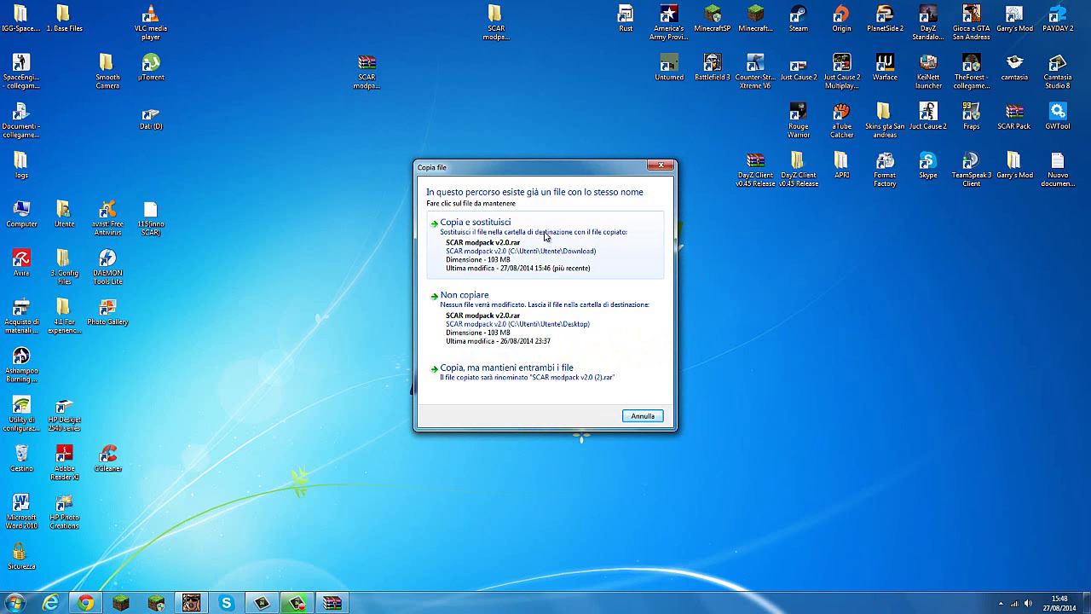
pyautogui.click(545, 236)
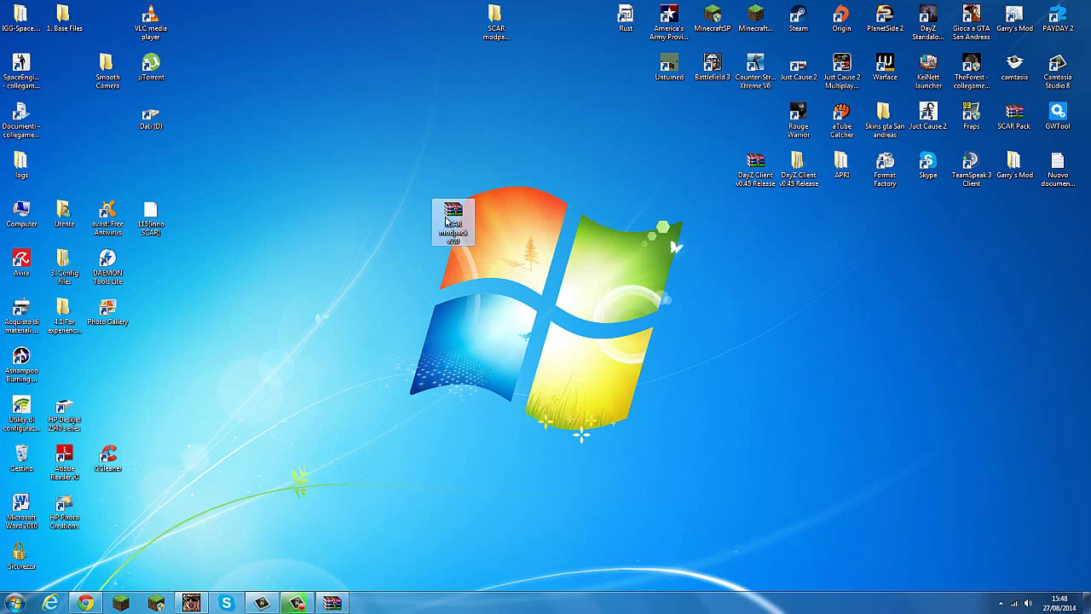
# Step: Reposition the SCAR modpack v2.0 archive on the desktop and move the old SCAR modpack v2.0 folder to the Recycle Bin
pyautogui.moveTo(448, 214); pyautogui.dragTo(457, 125)
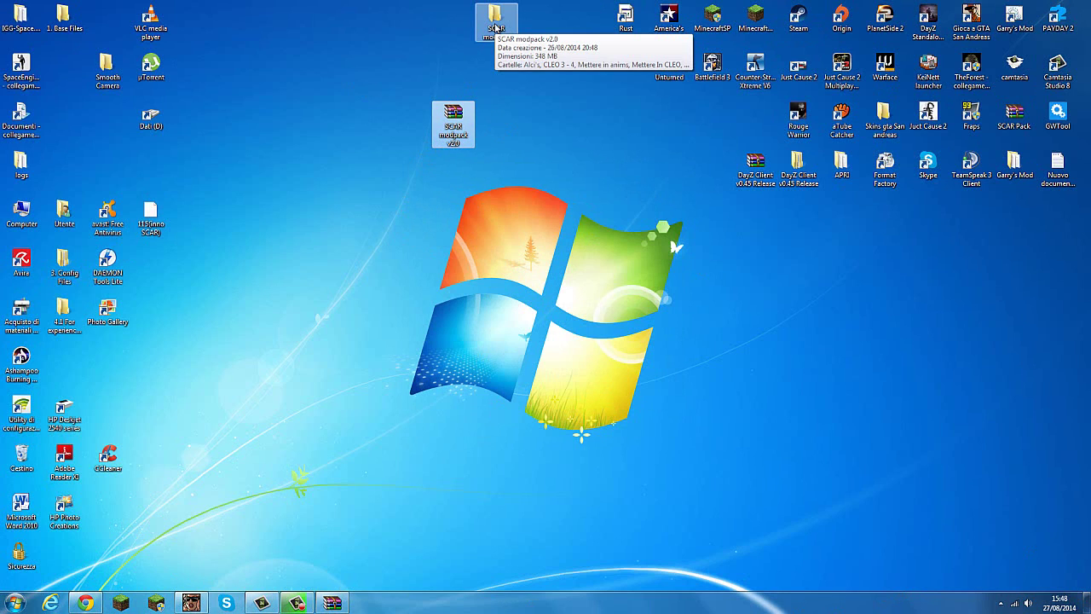
pyautogui.moveTo(495, 28)
pyautogui.mouseDown()
pyautogui.moveTo(76, 287)
pyautogui.moveTo(499, 42)
pyautogui.mouseUp()
pyautogui.moveTo(495, 29); pyautogui.dragTo(24, 455)
# Step: Extract the SCAR modpack v2.0 archive onto the desktop with WinRAR
pyautogui.click(454, 116)
pyautogui.rightClick(454, 112)
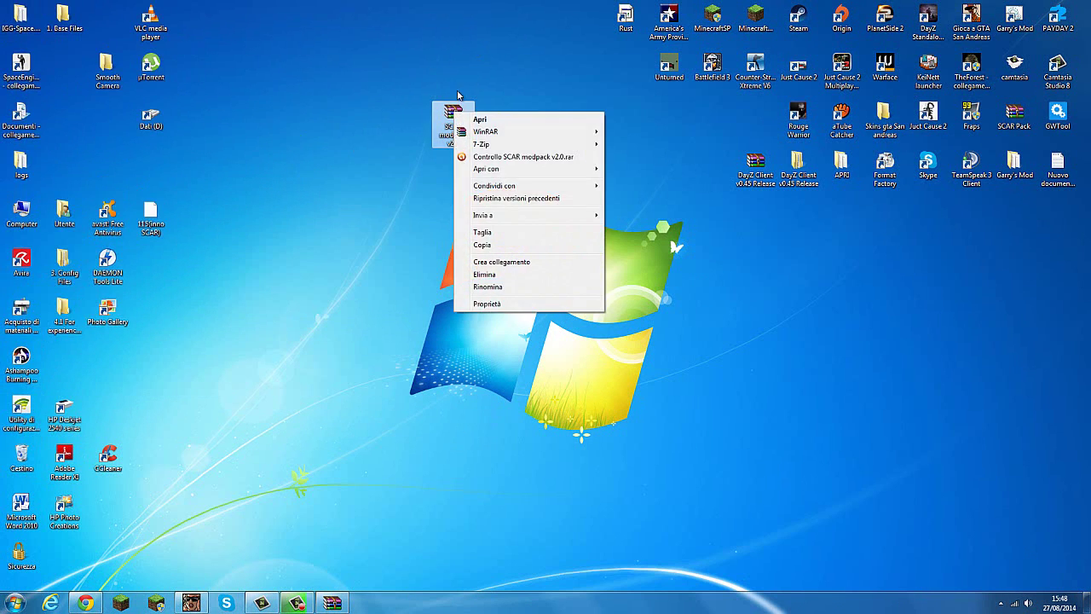
pyautogui.moveTo(512, 138)
pyautogui.click(496, 52)
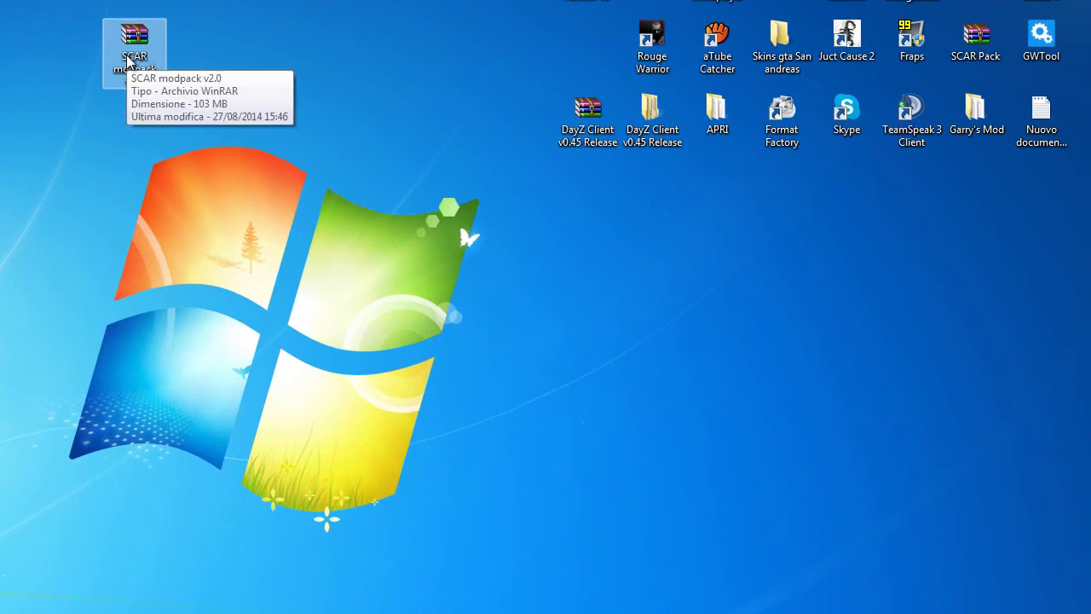
pyautogui.rightClick(128, 62)
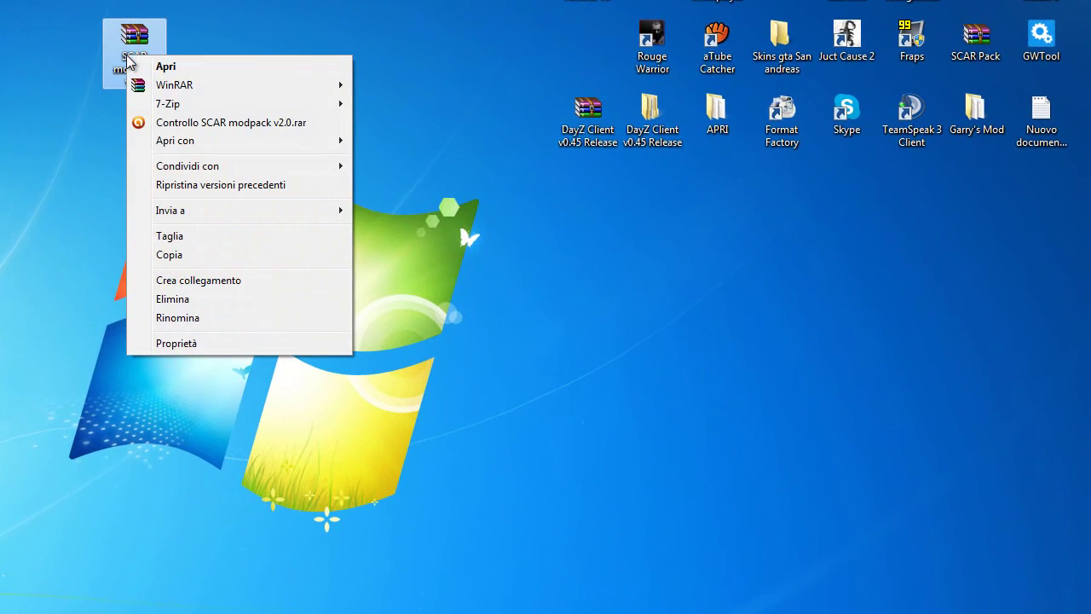
pyautogui.moveTo(283, 87)
pyautogui.click(491, 104)
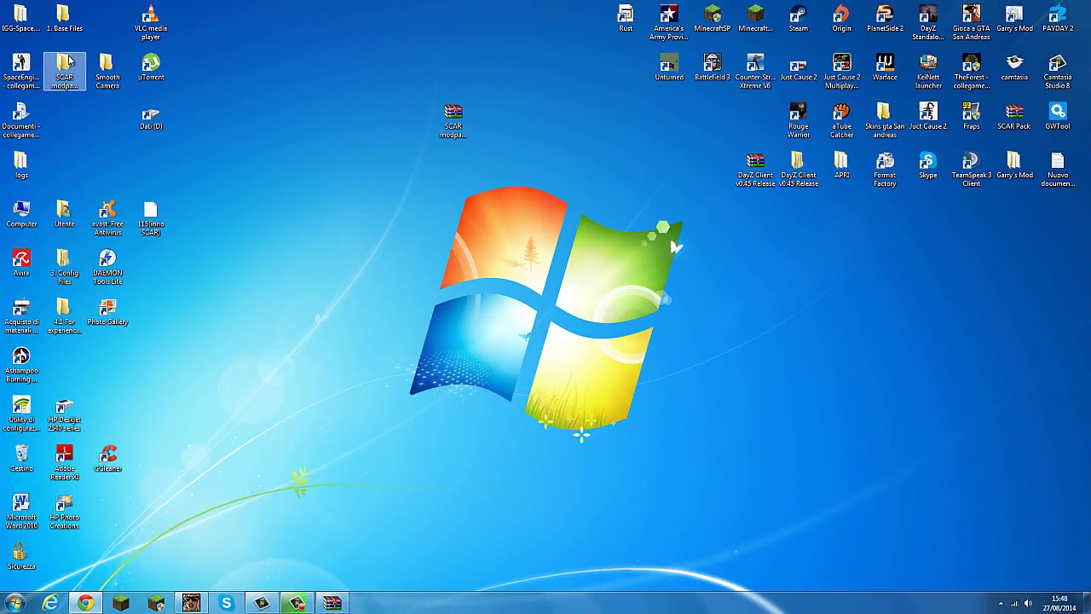
# Step: Place the extracted SCAR modpack v2.0 folder near the archive on the desktop and open it
pyautogui.moveTo(64, 67); pyautogui.dragTo(409, 38)
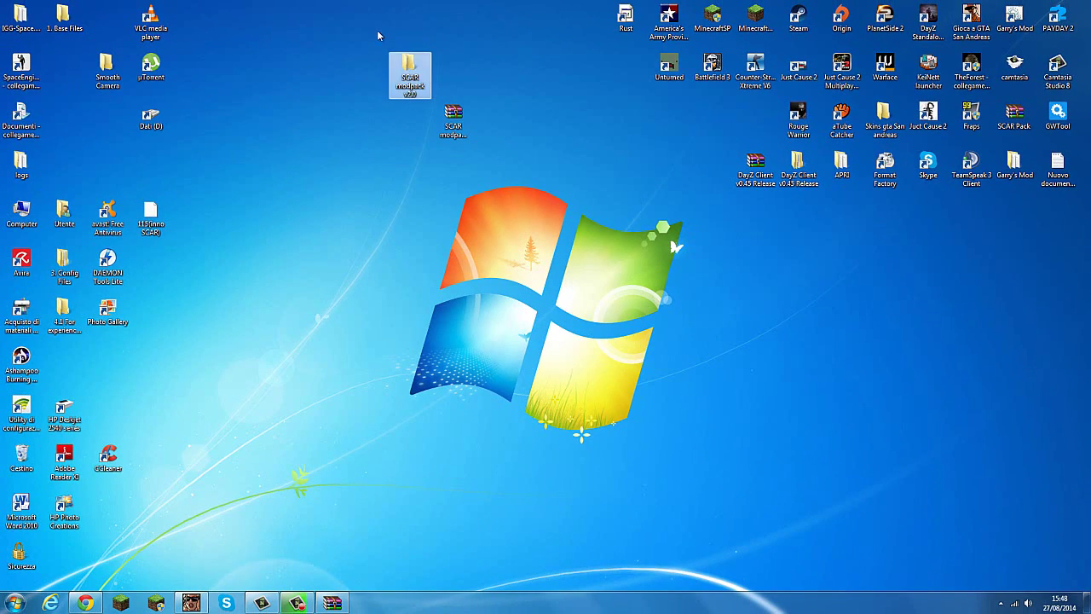
pyautogui.doubleClick(407, 78)
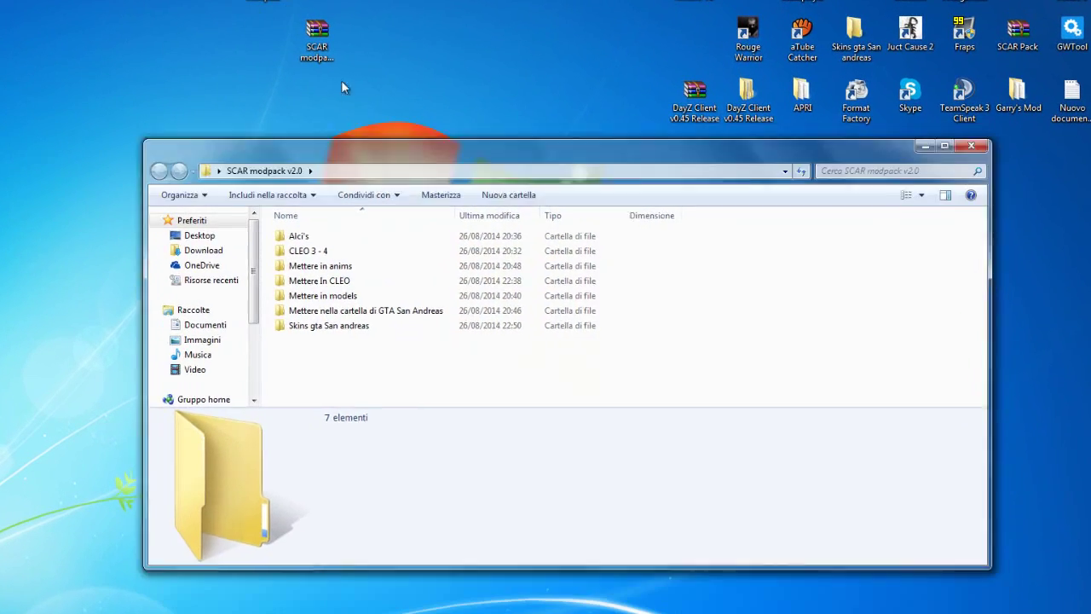
pyautogui.moveTo(375, 191); pyautogui.dragTo(314, 10)
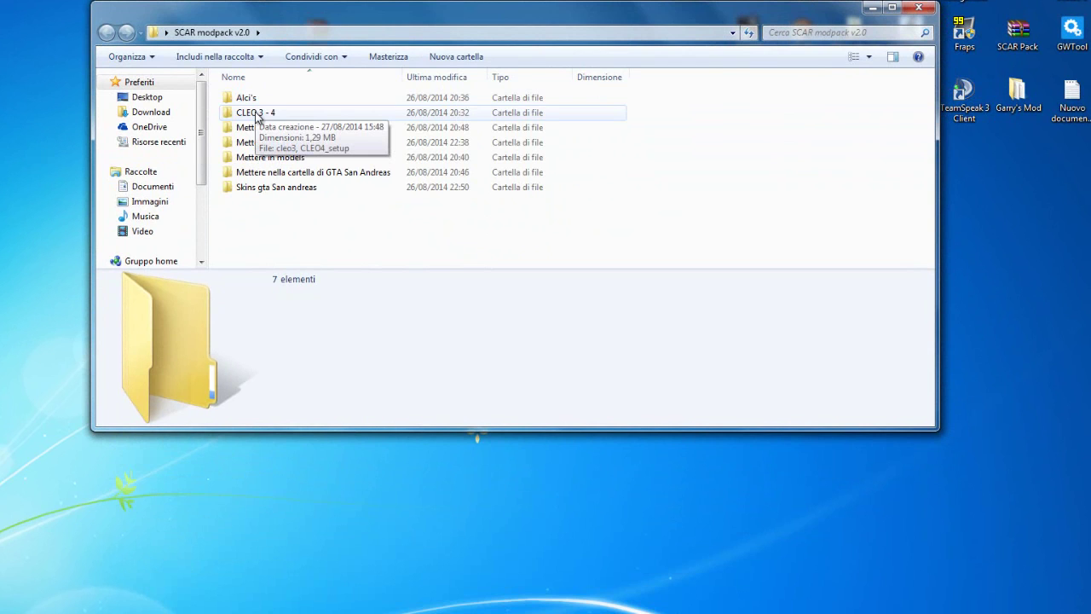
# Step: Install CLEO 3 from the CLEO 3 - 4 folder, accepting the licence and keeping the GTA San Andreas destination and Full installation
pyautogui.doubleClick(258, 114)
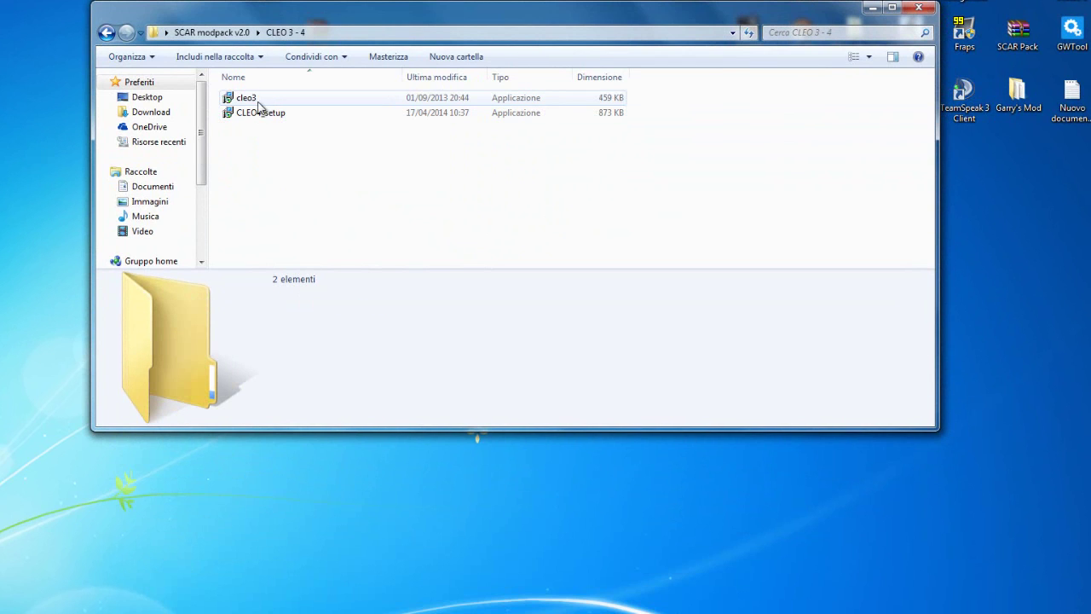
pyautogui.doubleClick(247, 98)
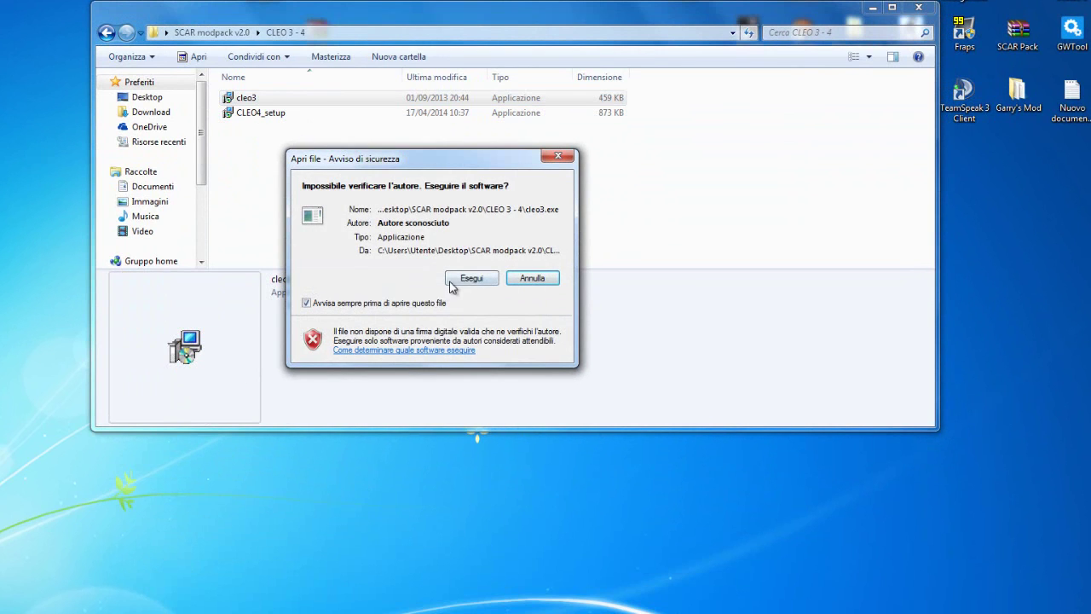
pyautogui.click(453, 283)
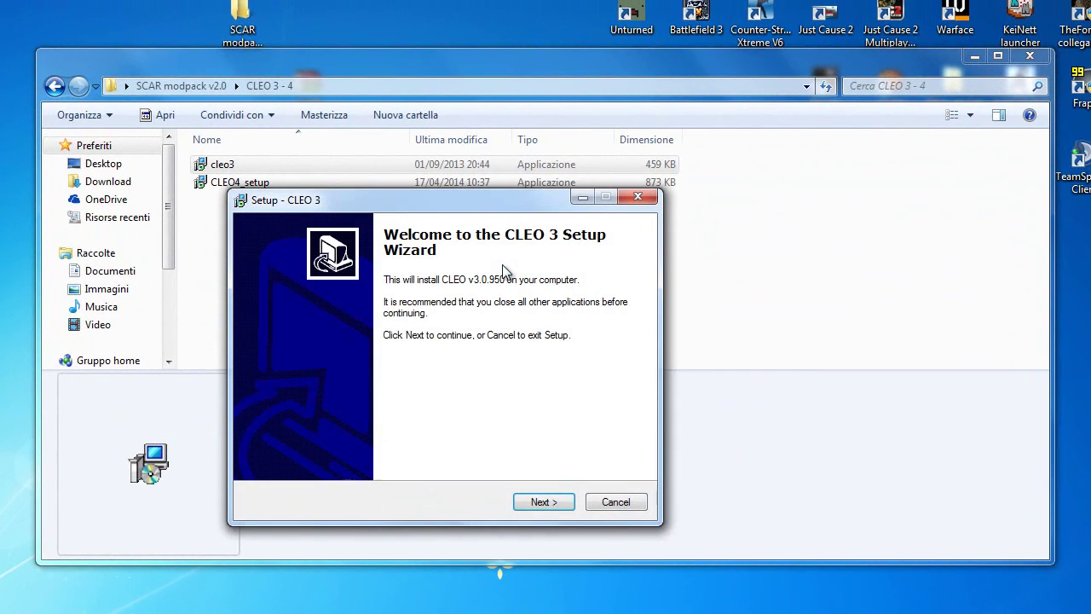
pyautogui.click(529, 500)
pyautogui.click(281, 450)
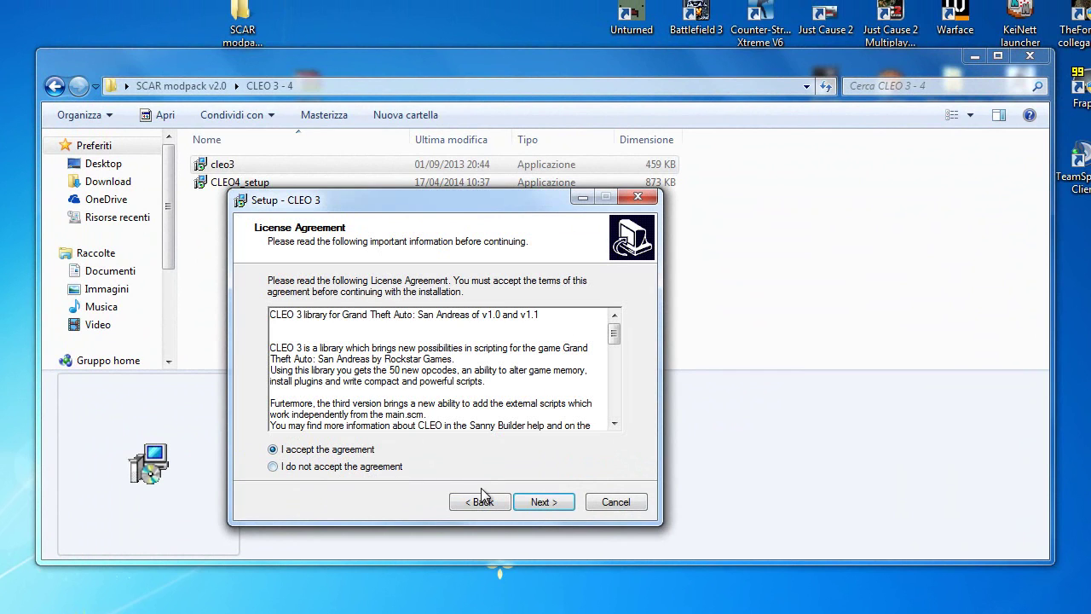
pyautogui.click(538, 502)
pyautogui.click(539, 502)
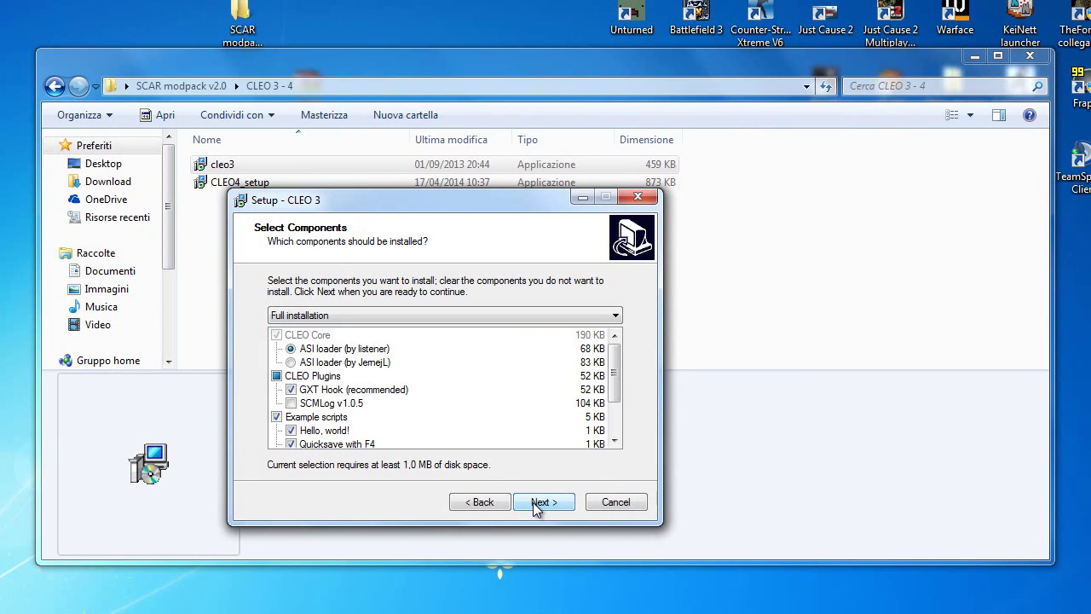
pyautogui.click(537, 503)
pyautogui.click(537, 503)
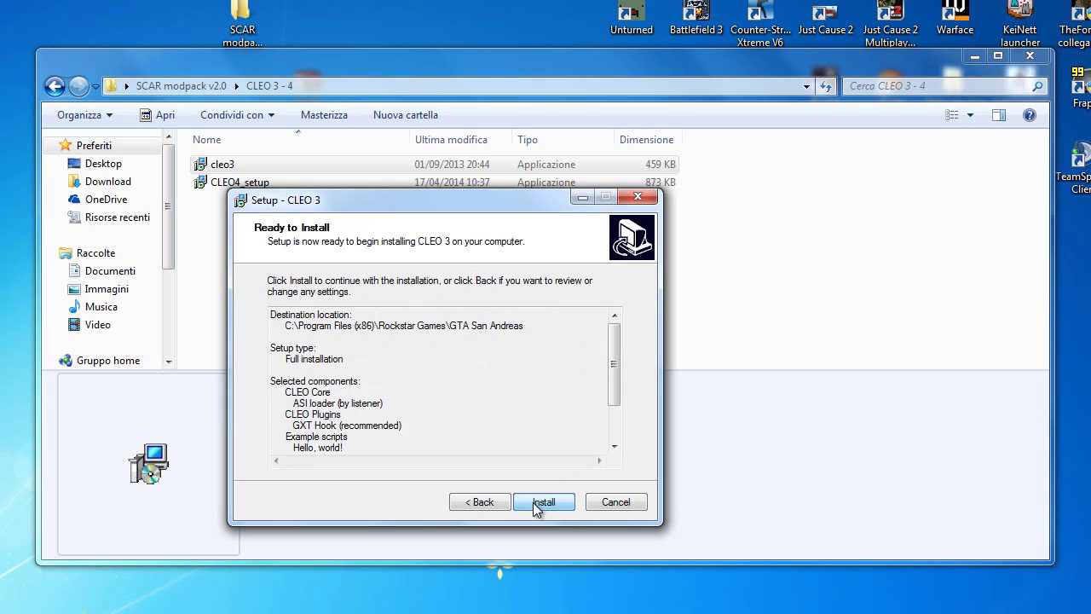
pyautogui.click(538, 502)
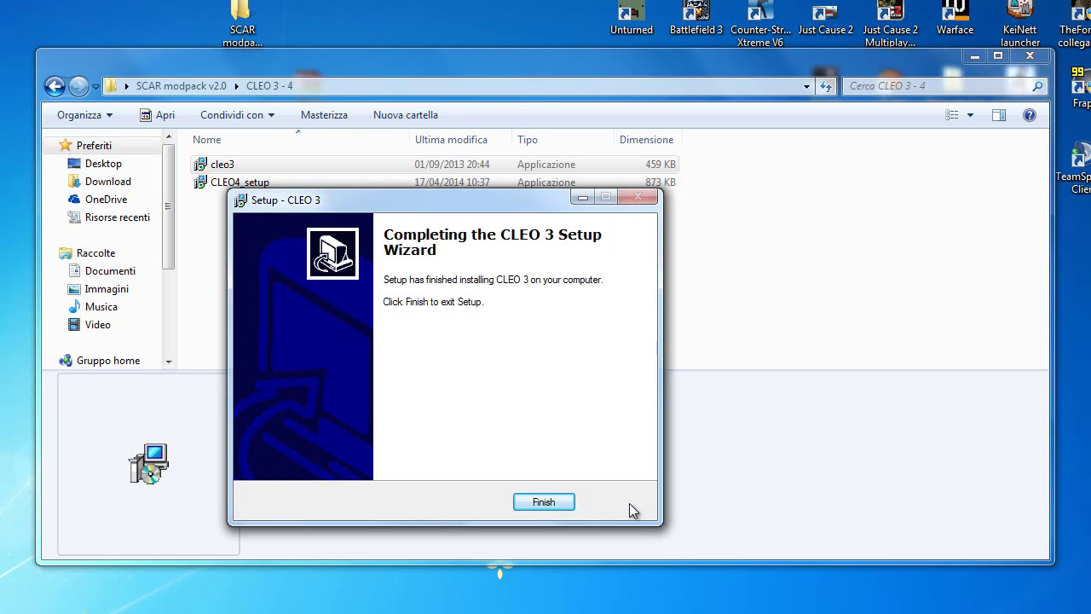
pyautogui.click(533, 504)
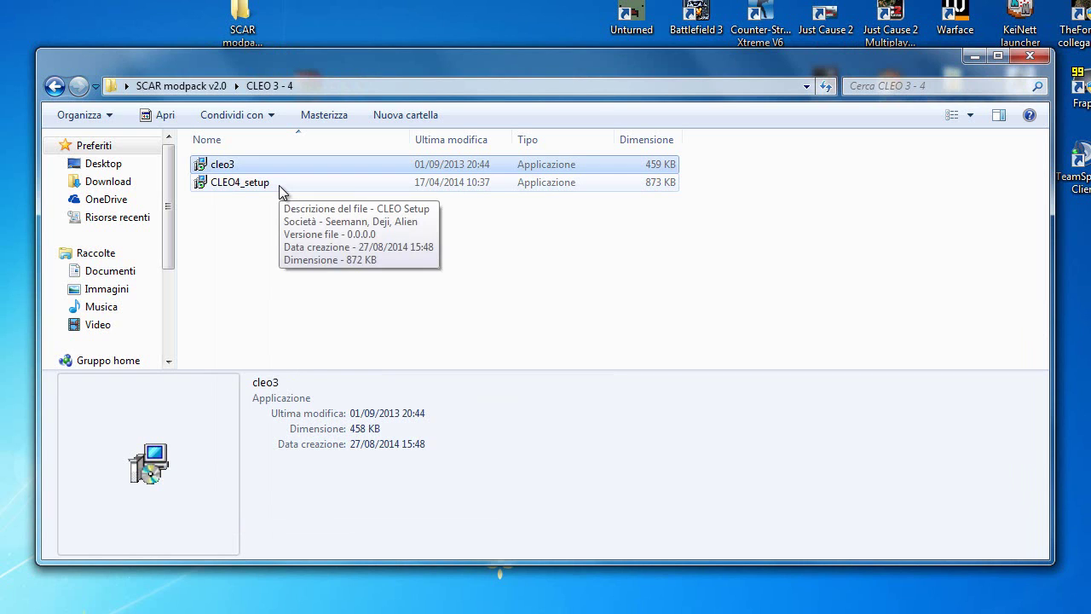
# Step: Run CLEO4_setup and install CLEO 4.3 into C:\Program Files (x86)\Rockstar Games\GTA San Andreas
pyautogui.click(278, 185)
pyautogui.doubleClick(279, 185)
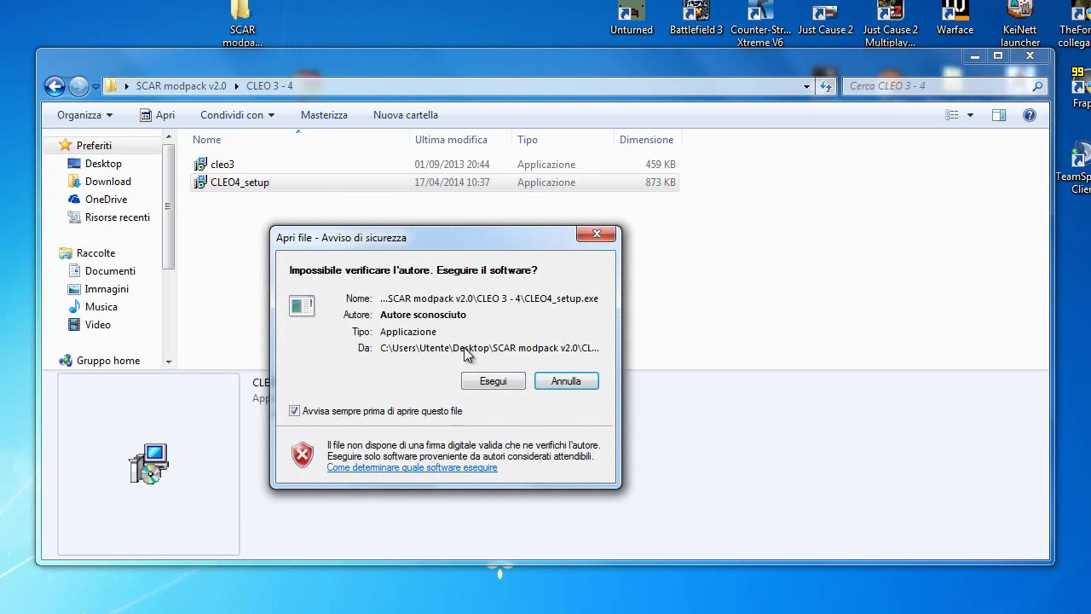
pyautogui.click(483, 381)
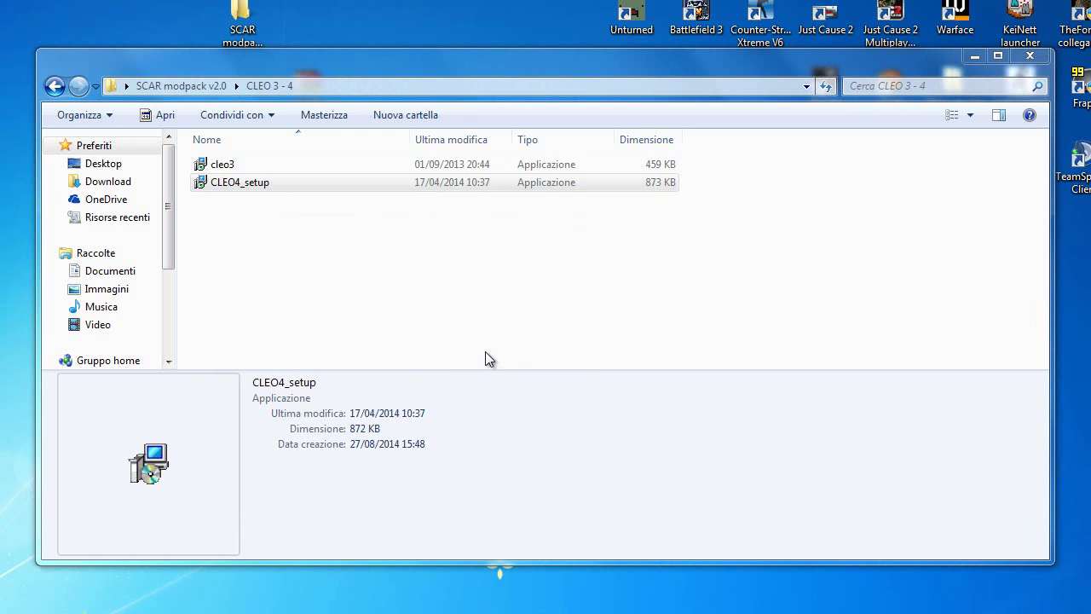
pyautogui.click(462, 403)
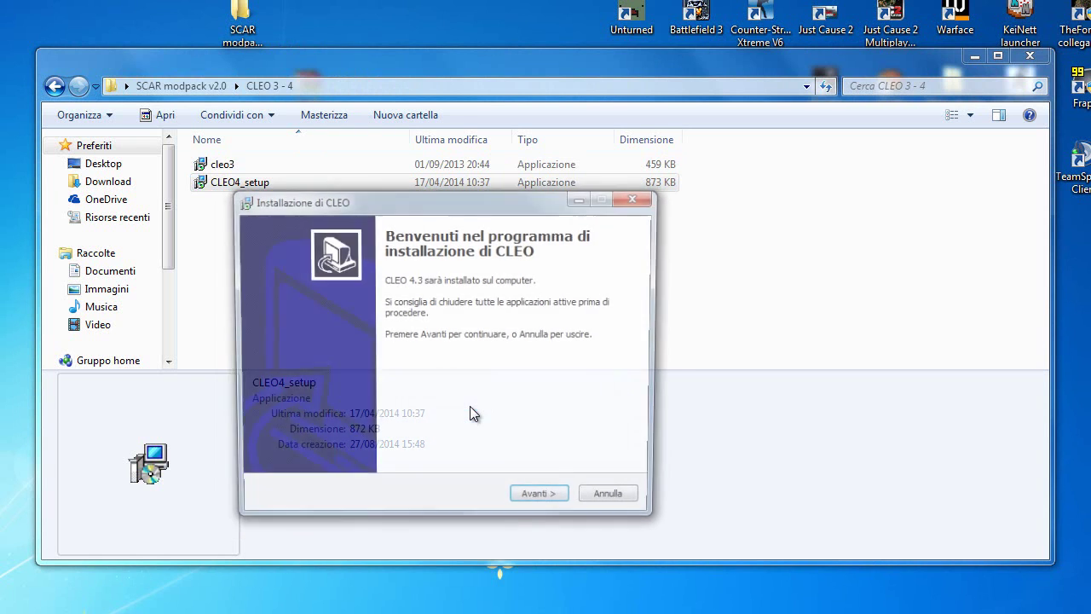
pyautogui.click(532, 503)
pyautogui.click(533, 505)
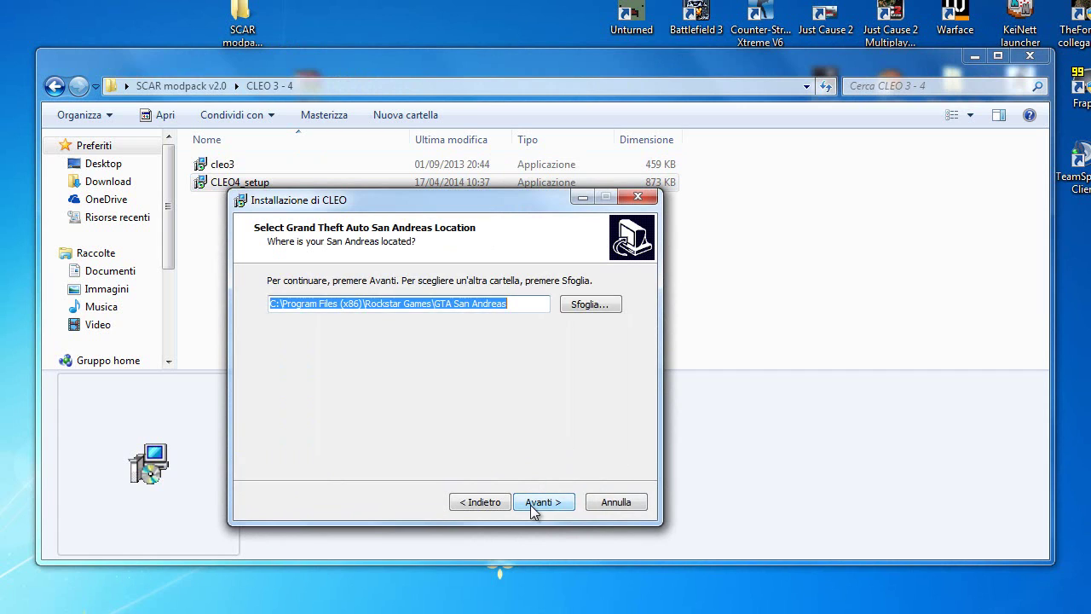
pyautogui.click(534, 505)
pyautogui.click(534, 506)
pyautogui.click(534, 503)
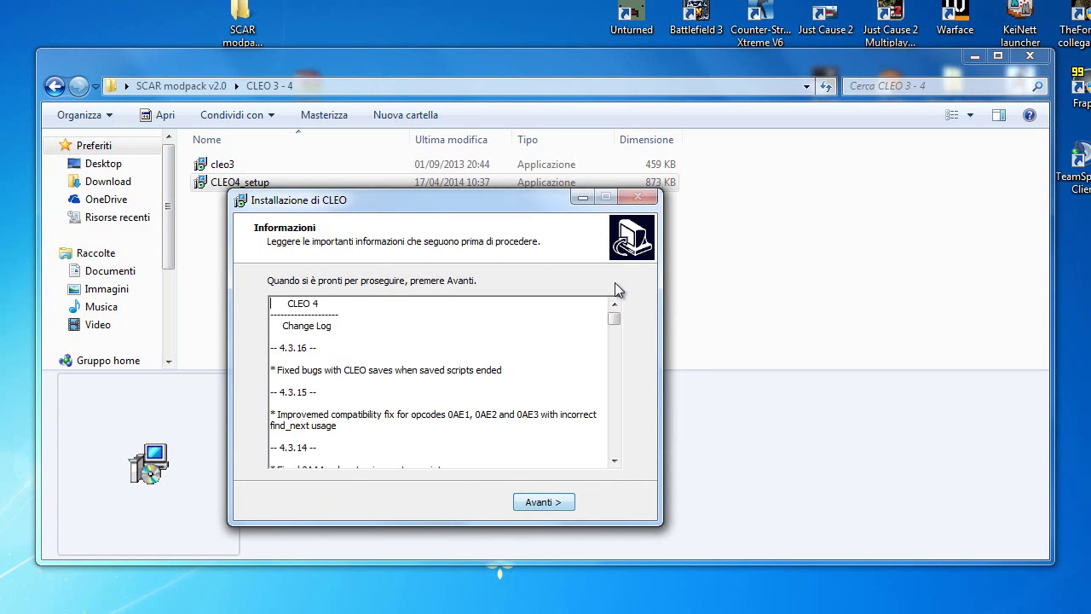
pyautogui.click(522, 503)
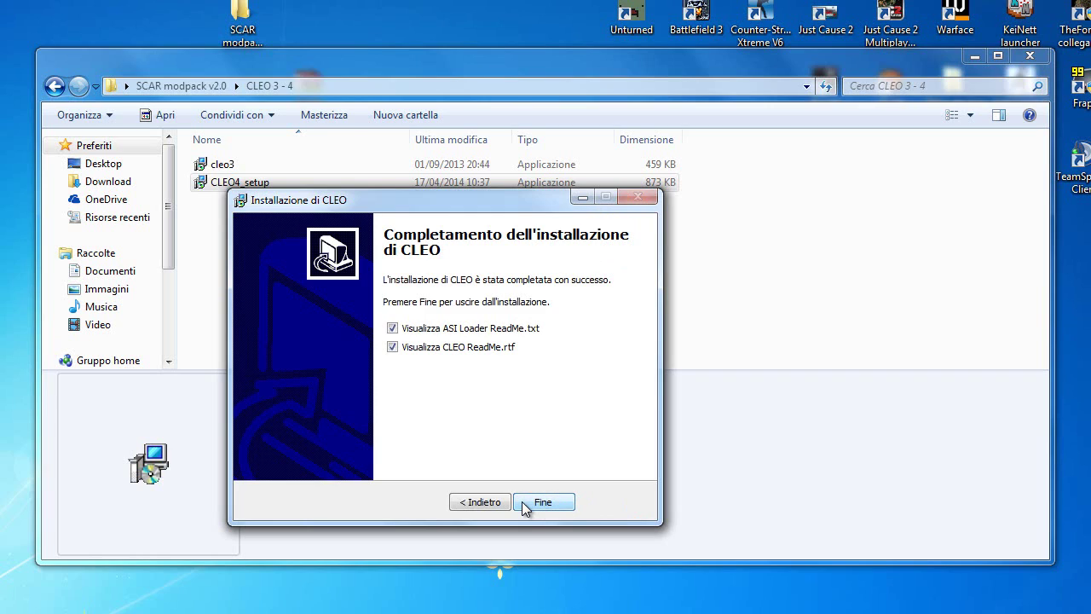
pyautogui.click(542, 503)
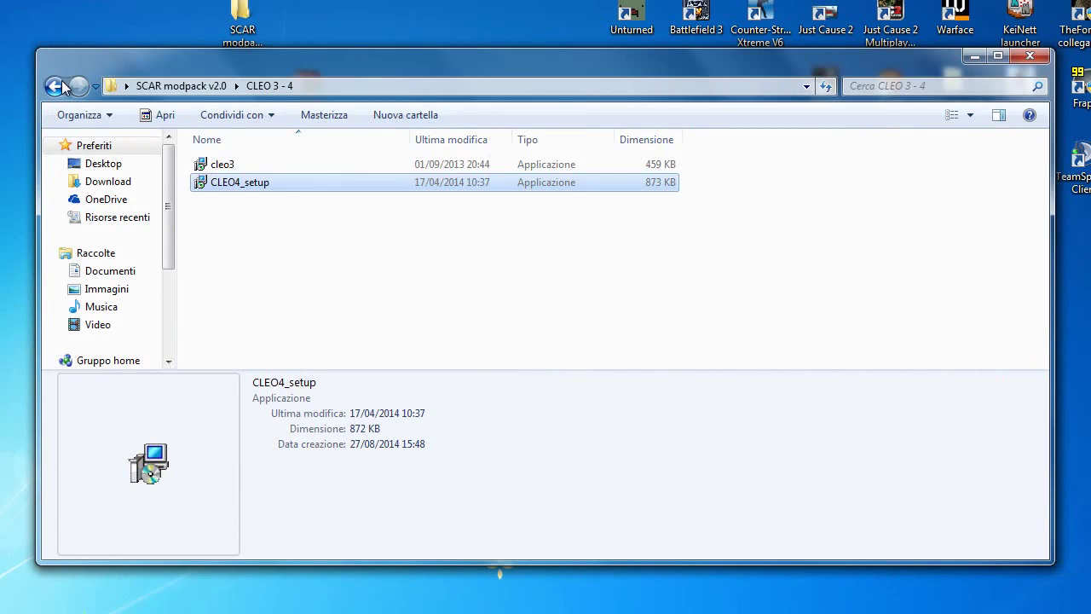
# Step: Return to the SCAR modpack v2.0 folder and check the contents of the Mettere in anims folder
pyautogui.click(77, 87)
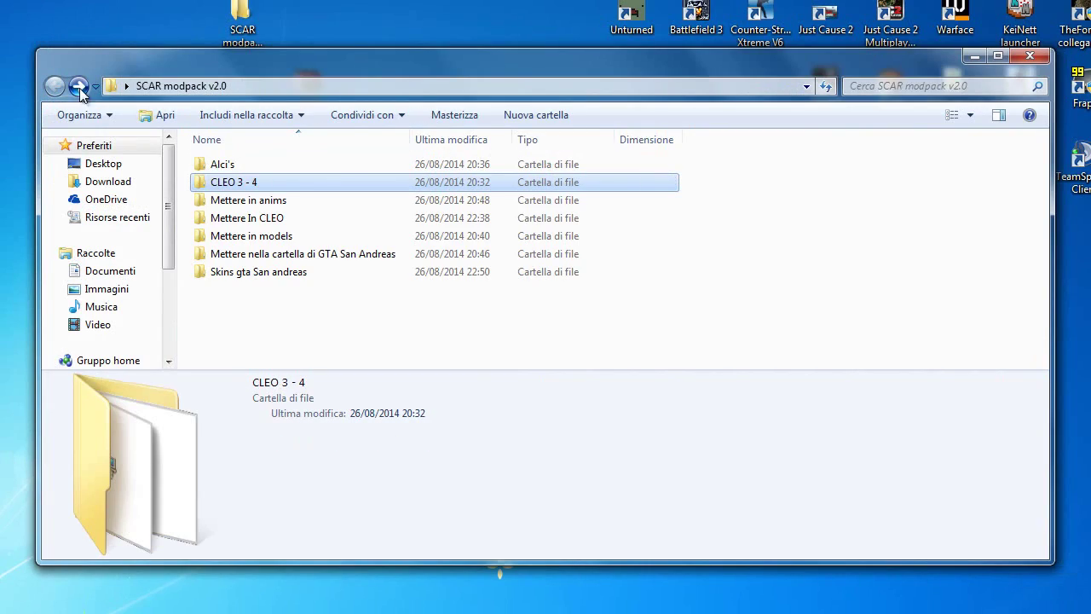
pyautogui.click(280, 203)
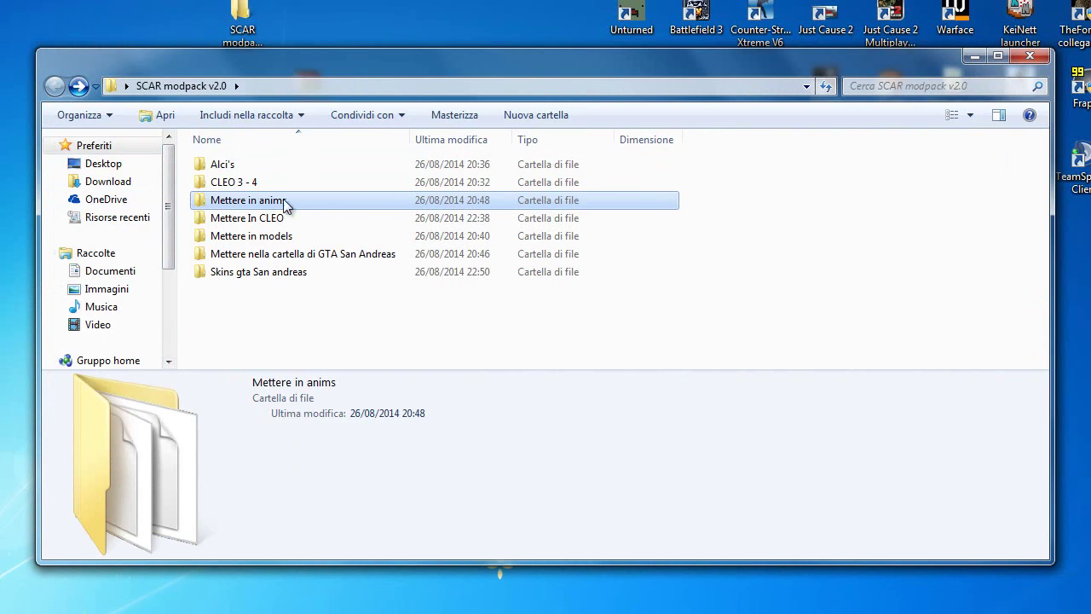
pyautogui.doubleClick(412, 206)
pyautogui.press('BackSpace')
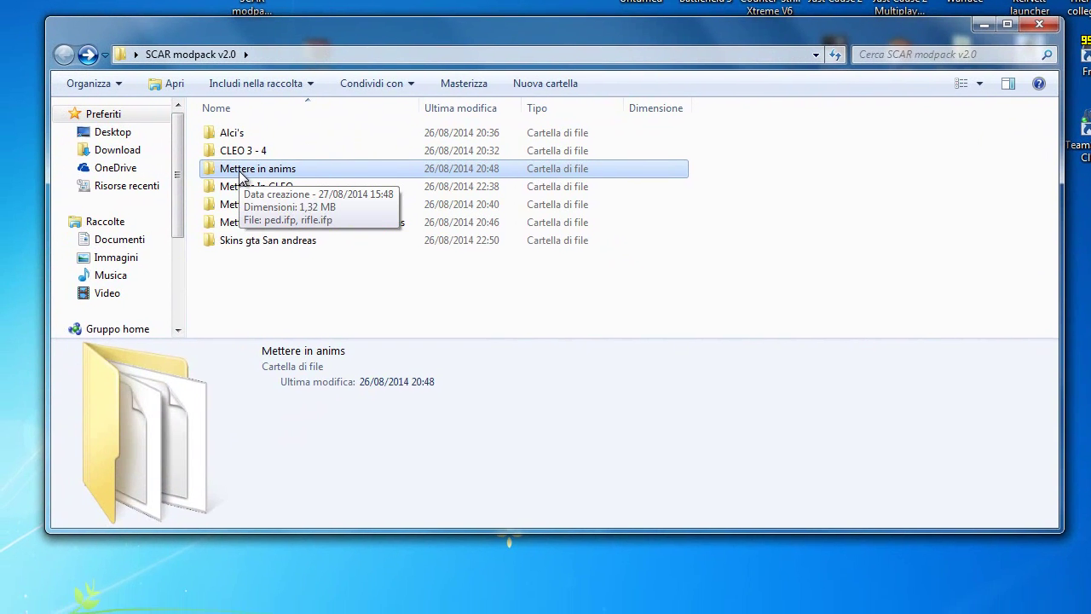
# Step: Open the Mettere in anims folder and, in a second window, go to C:\Programmi (x86)\Rockstar Games\GTA San Andreas\anim
pyautogui.doubleClick(230, 202)
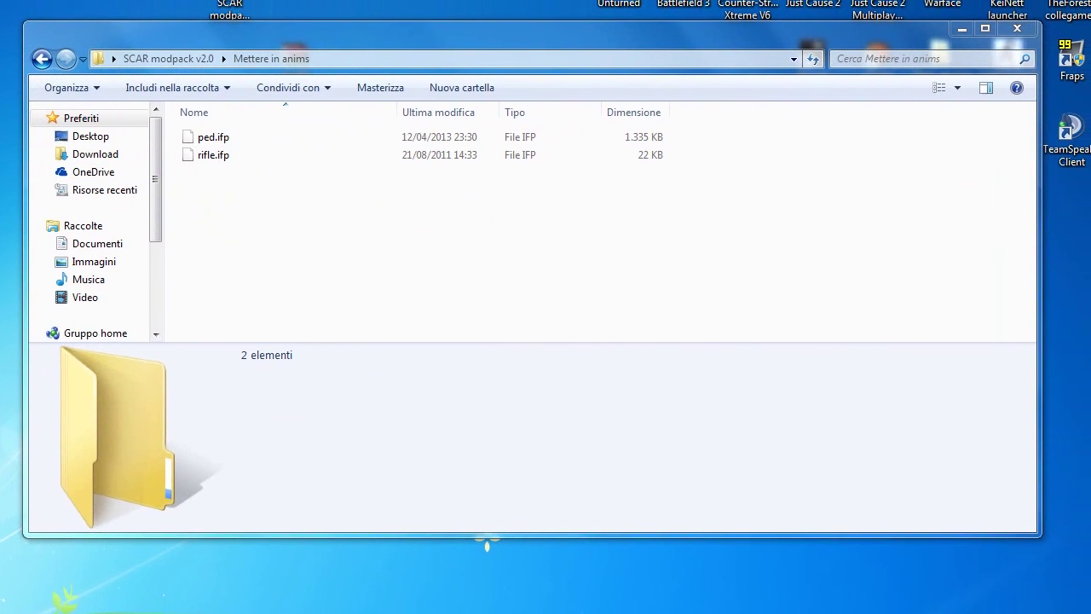
pyautogui.press('super+e')
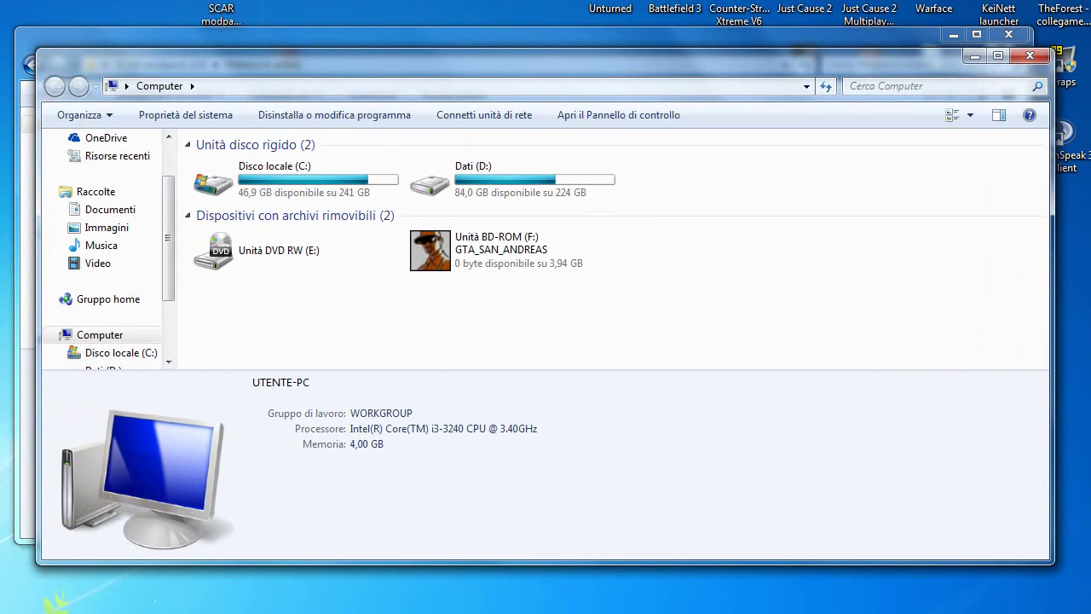
pyautogui.doubleClick(293, 165)
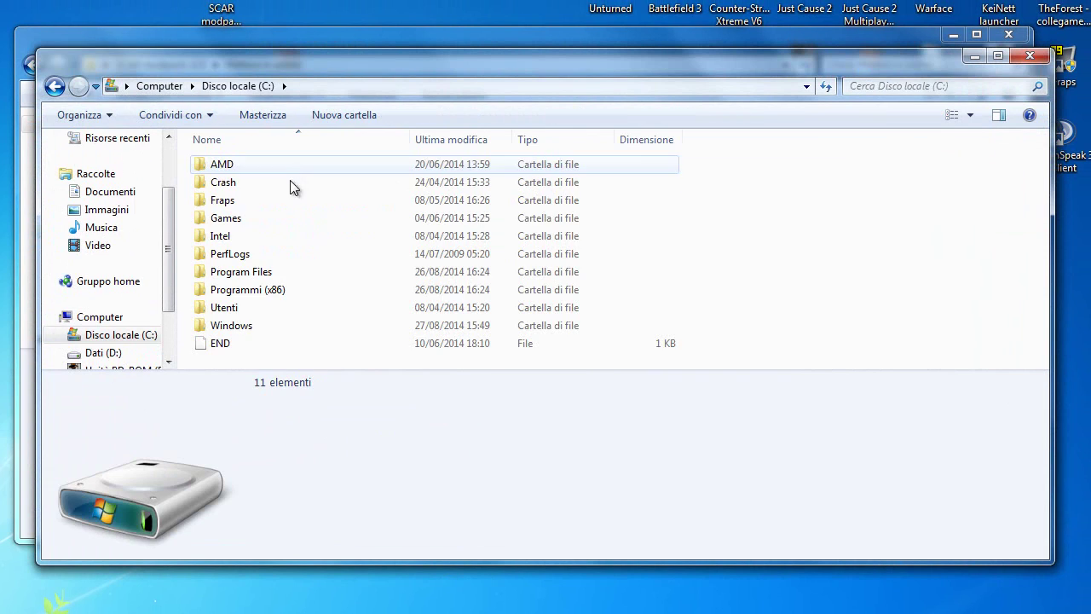
pyautogui.doubleClick(258, 294)
pyautogui.scroll(-9, 260, 303)
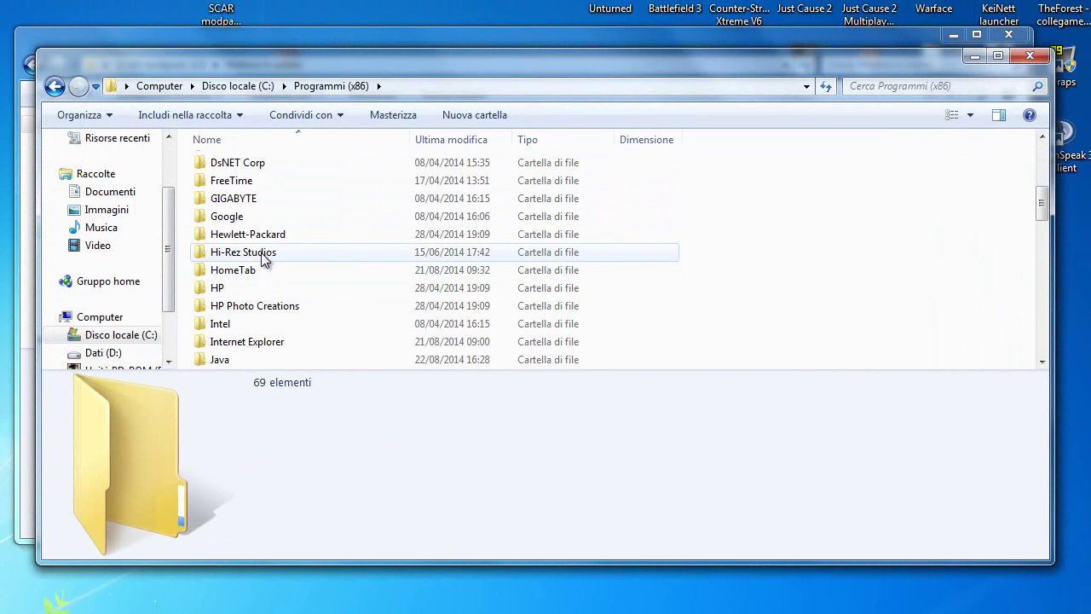
pyautogui.scroll(-7, 263, 254)
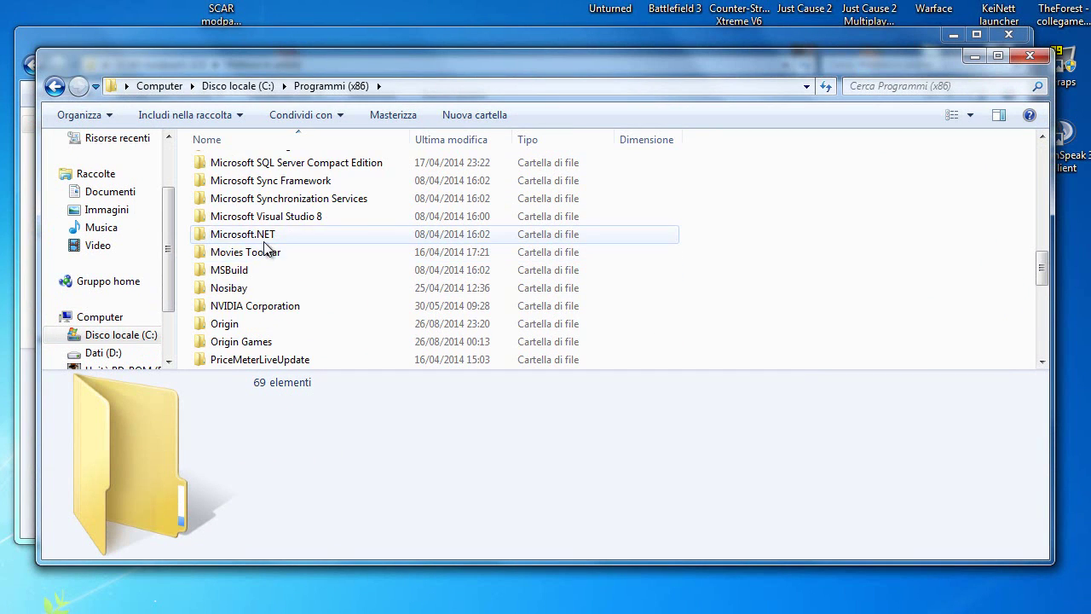
pyautogui.scroll(2, 265, 243)
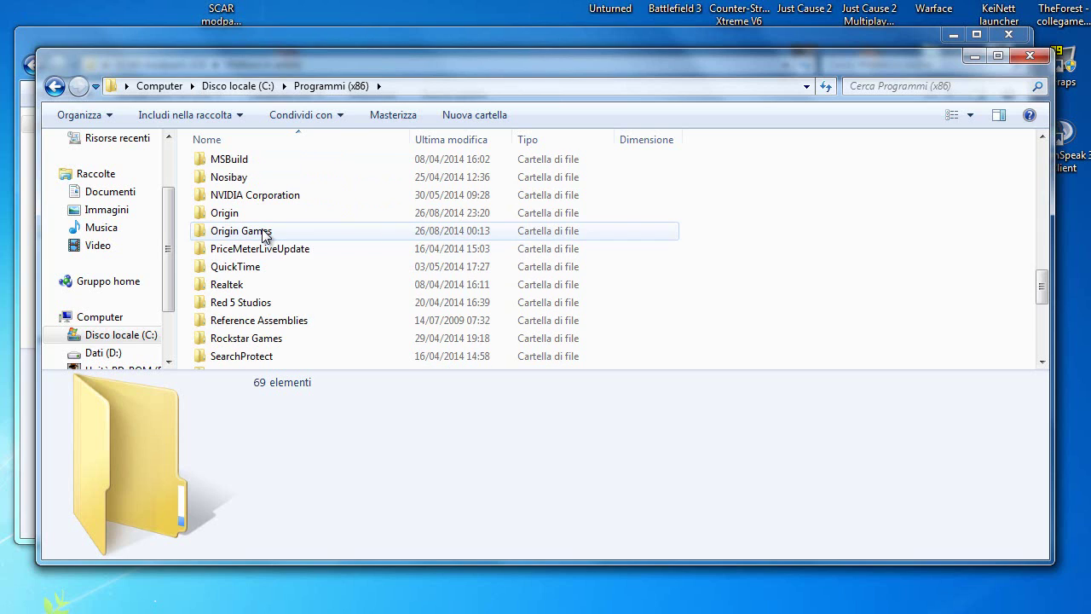
pyautogui.scroll(-1, 242, 290)
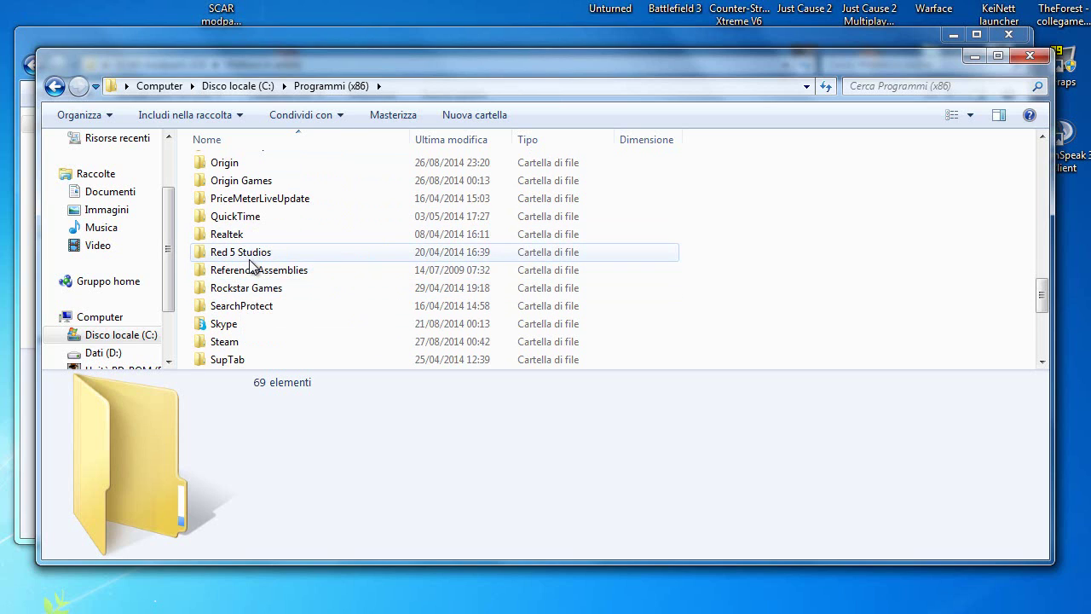
pyautogui.doubleClick(249, 290)
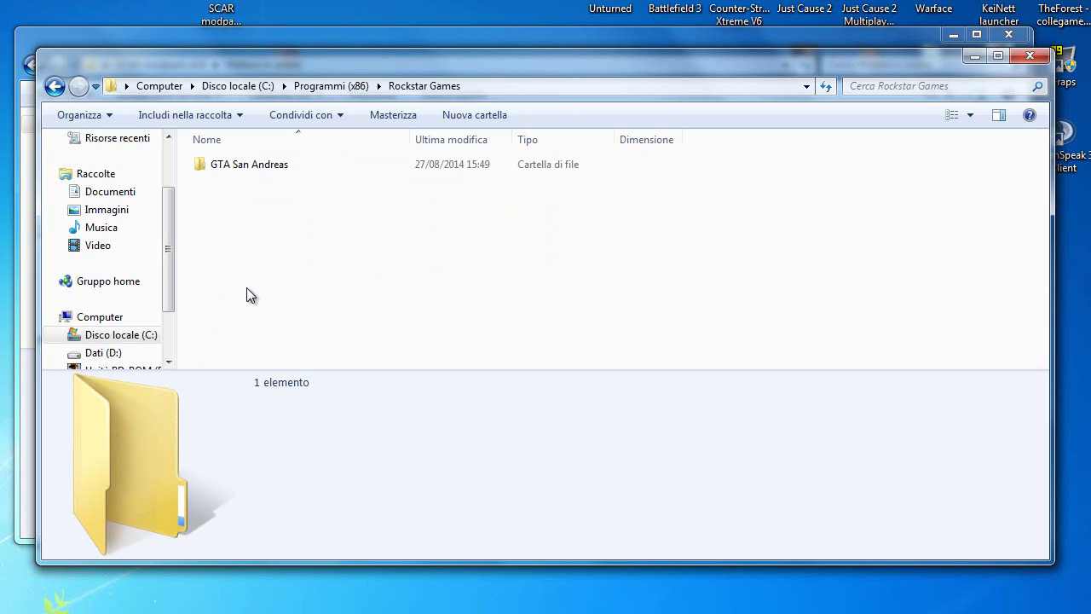
pyautogui.doubleClick(272, 164)
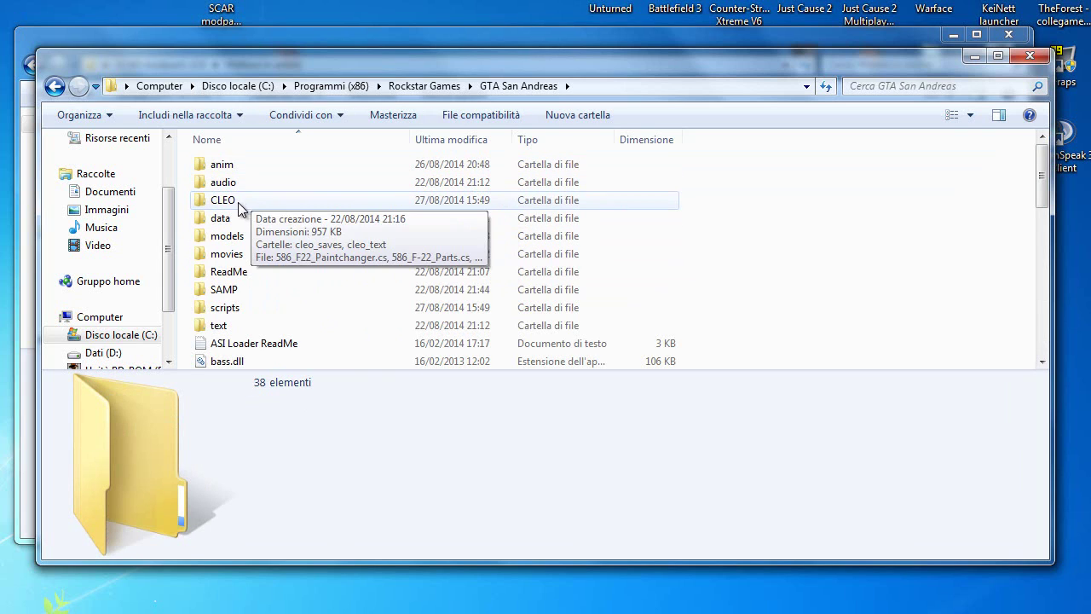
pyautogui.doubleClick(234, 166)
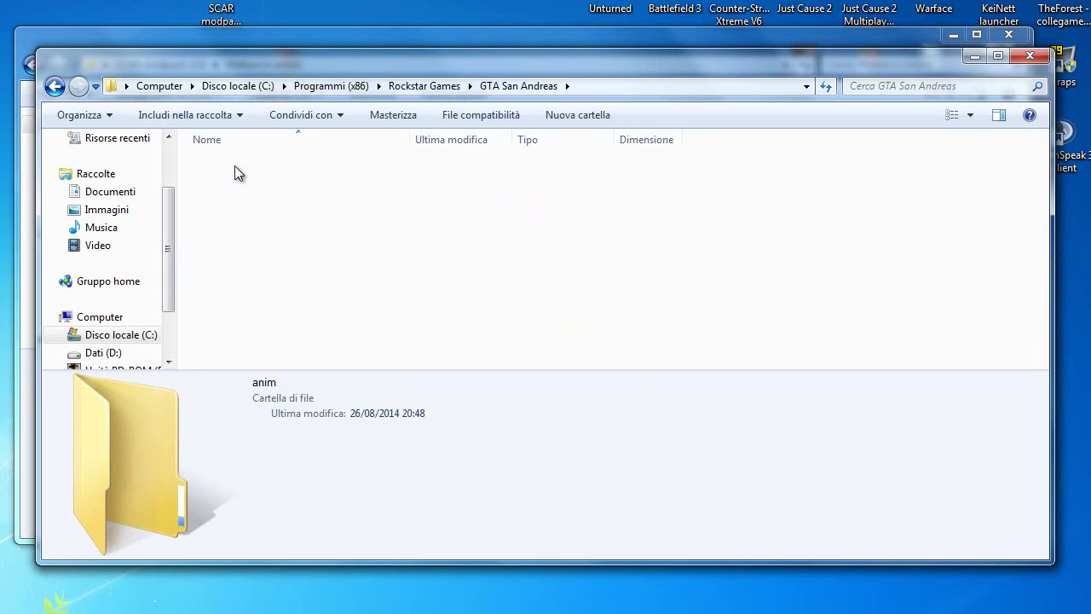
# Step: Move ped.ifp and rifle.ifp from Mettere in anims into the game's anim folder, replacing the existing files and granting administrator permission
pyautogui.click(215, 39)
pyautogui.moveTo(222, 172)
pyautogui.mouseDown()
pyautogui.moveTo(212, 142)
pyautogui.moveTo(213, 163)
pyautogui.mouseUp()
pyautogui.moveTo(214, 117); pyautogui.dragTo(323, 302)
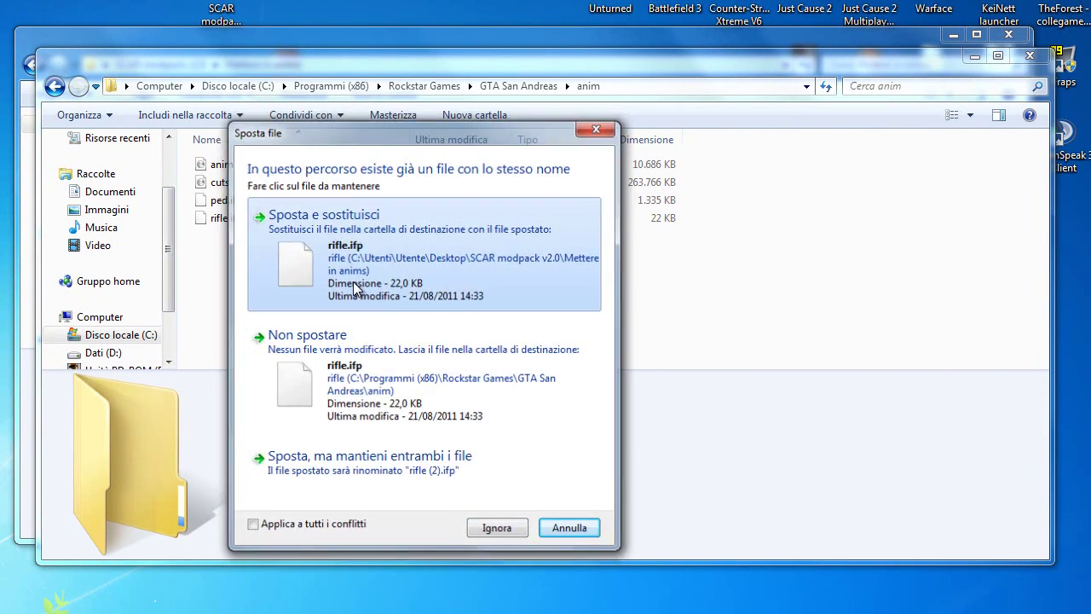
pyautogui.click(356, 290)
pyautogui.click(405, 406)
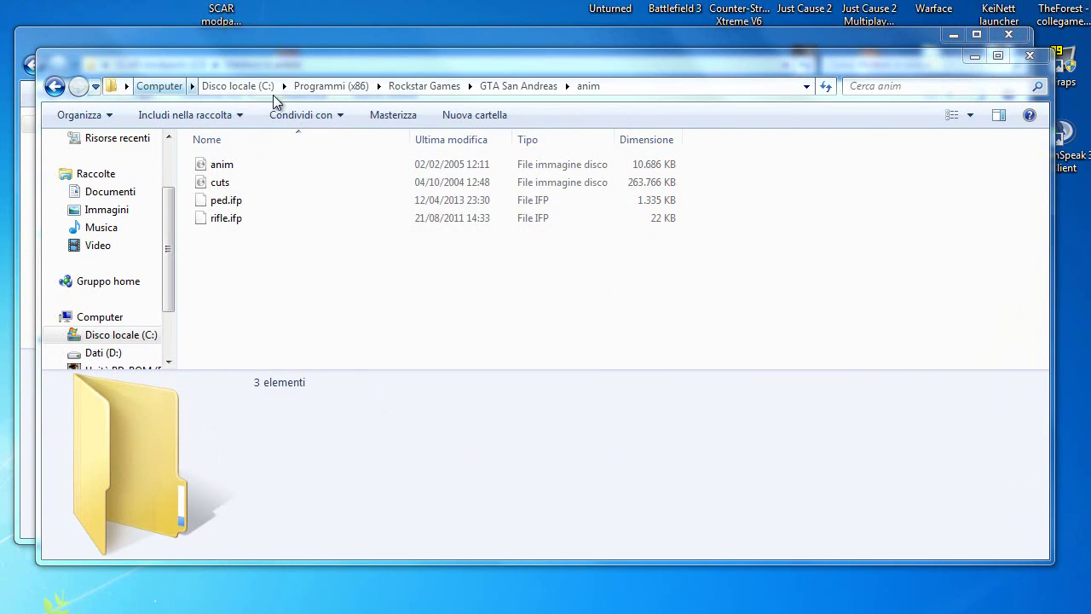
# Step: Go back to the GTA San Andreas folder, move its window aside, and open Mettere In CLEO in the modpack folder
pyautogui.click(54, 86)
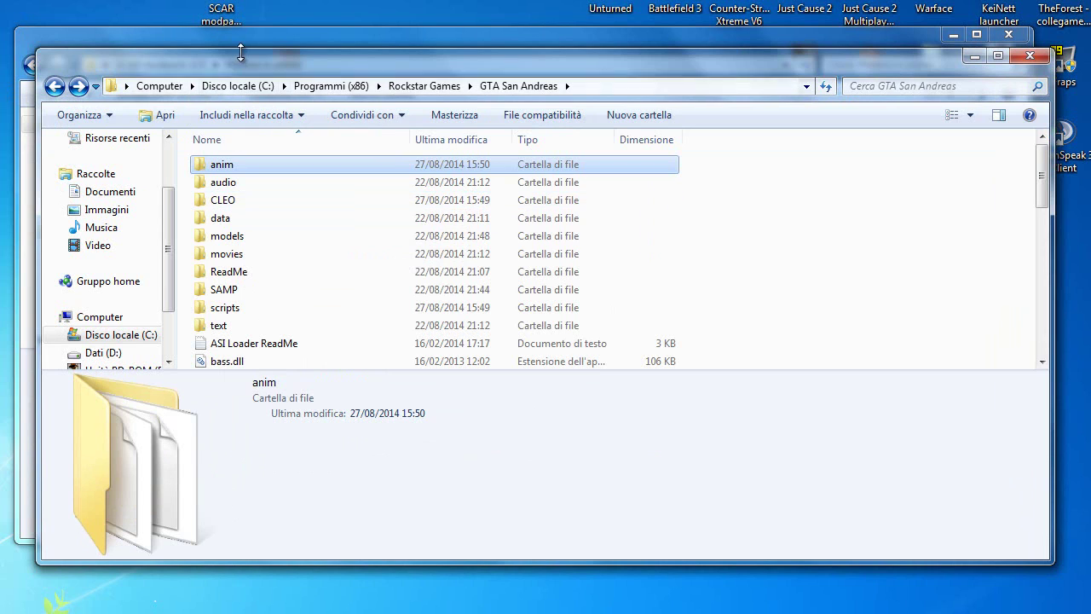
pyautogui.moveTo(254, 86); pyautogui.dragTo(450, 318)
pyautogui.click(32, 64)
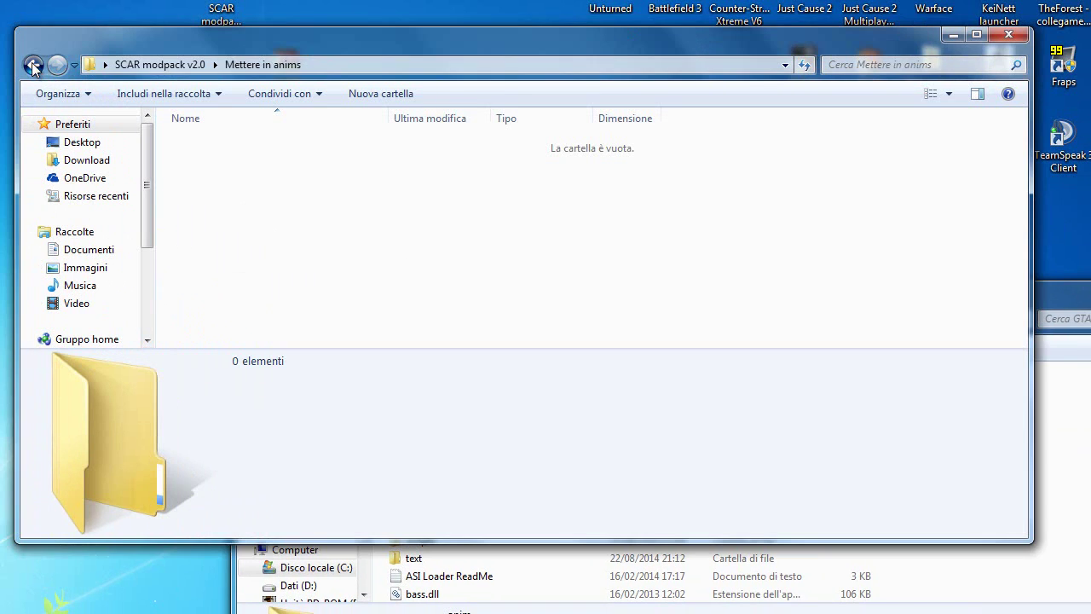
pyautogui.doubleClick(213, 198)
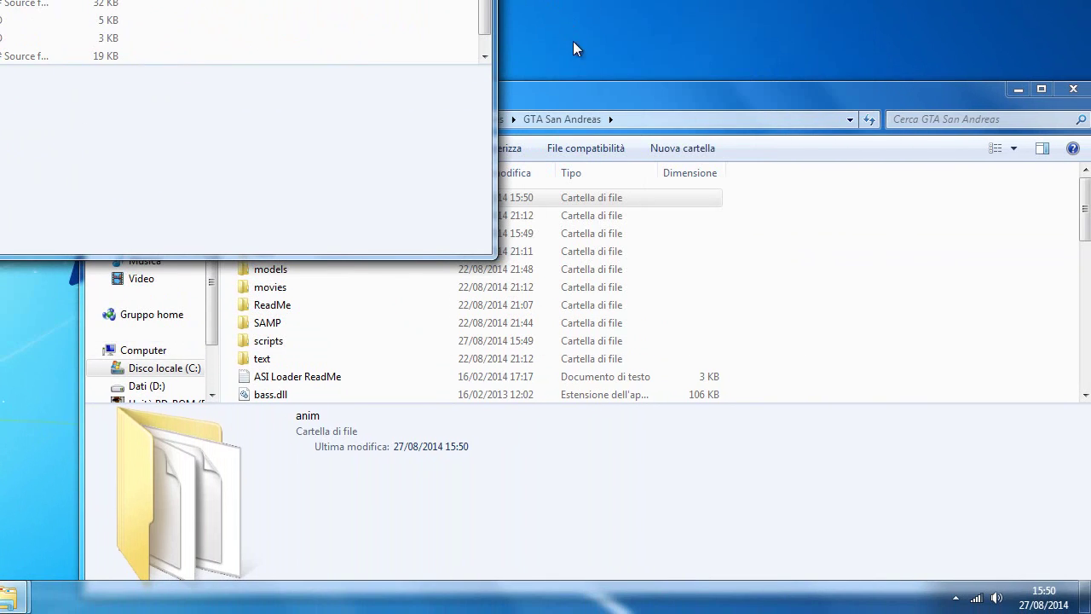
# Step: Open the game's CLEO folder and select all the files in Mettere In CLEO
pyautogui.click(587, 99)
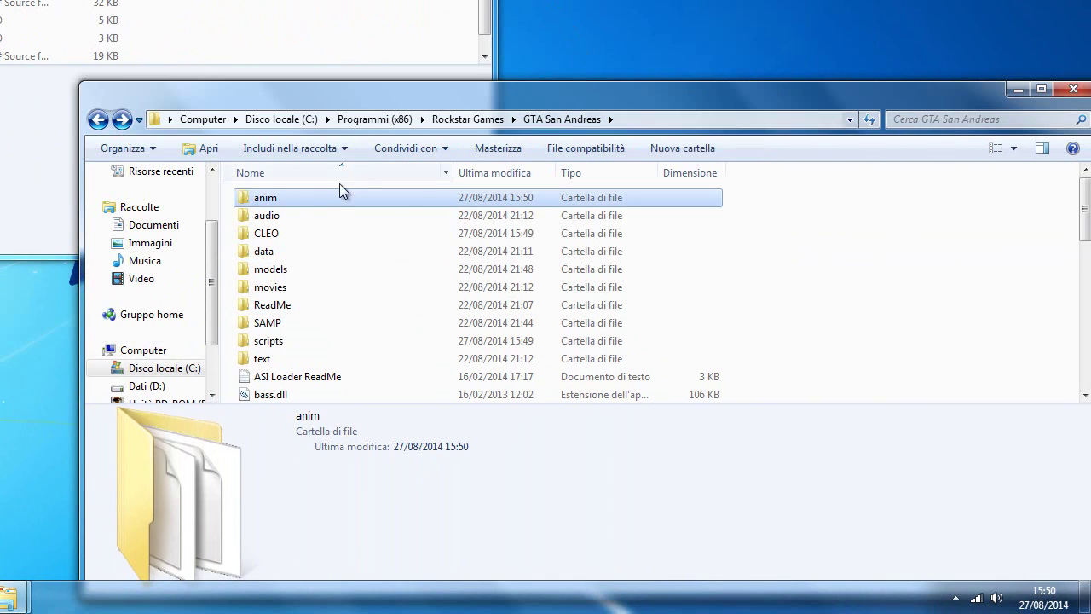
pyautogui.doubleClick(277, 232)
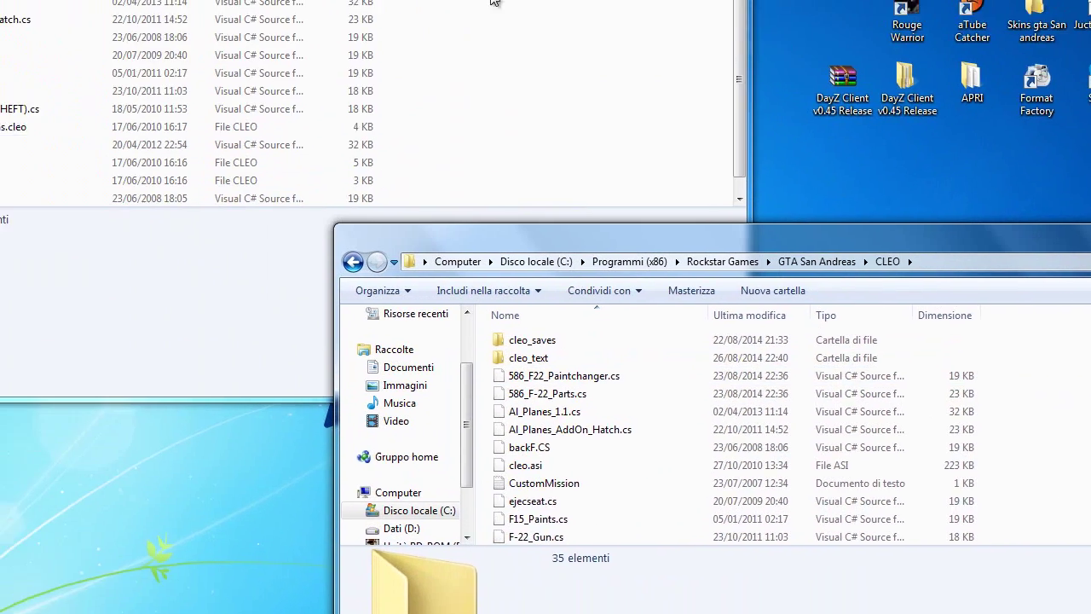
pyautogui.moveTo(681, 150); pyautogui.dragTo(590, 502)
pyautogui.moveTo(952, 372); pyautogui.dragTo(805, 283)
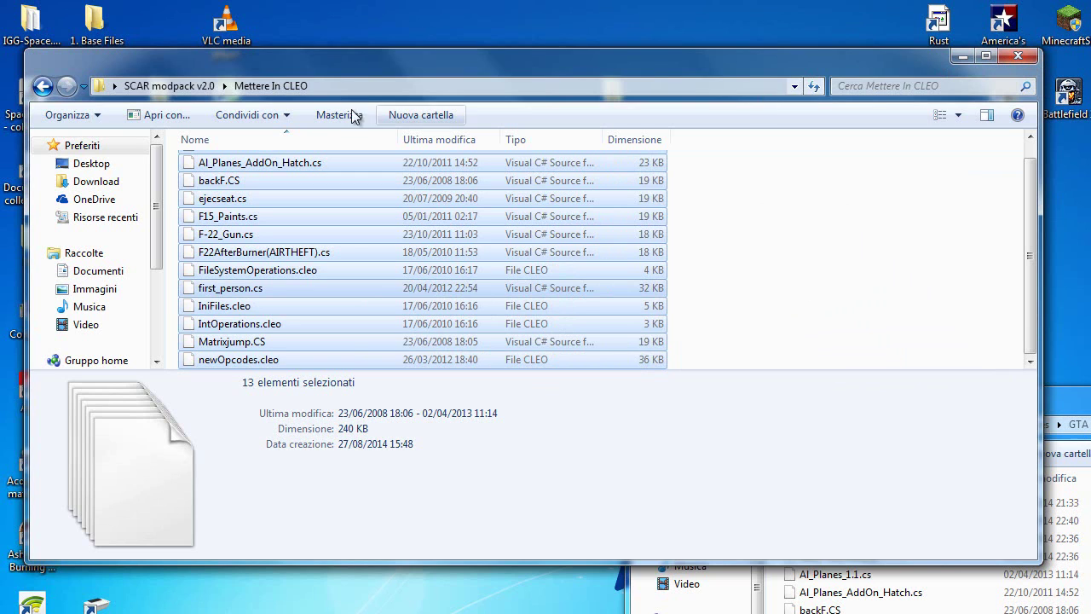
# Step: Open the modpack's Mettere in models folder and the models folder inside GTA San Andreas
pyautogui.click(40, 87)
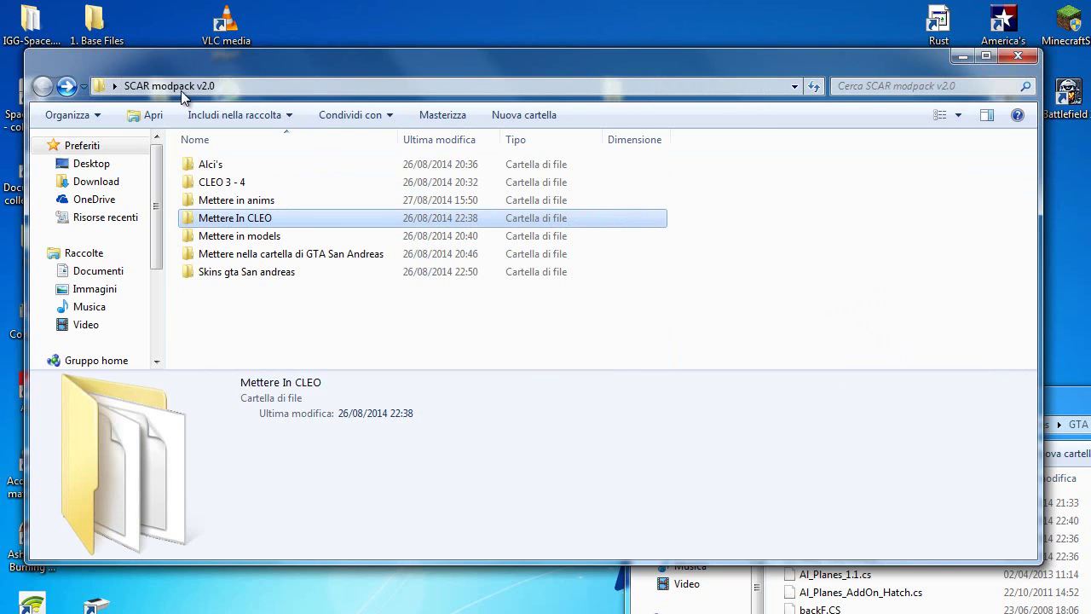
pyautogui.doubleClick(311, 239)
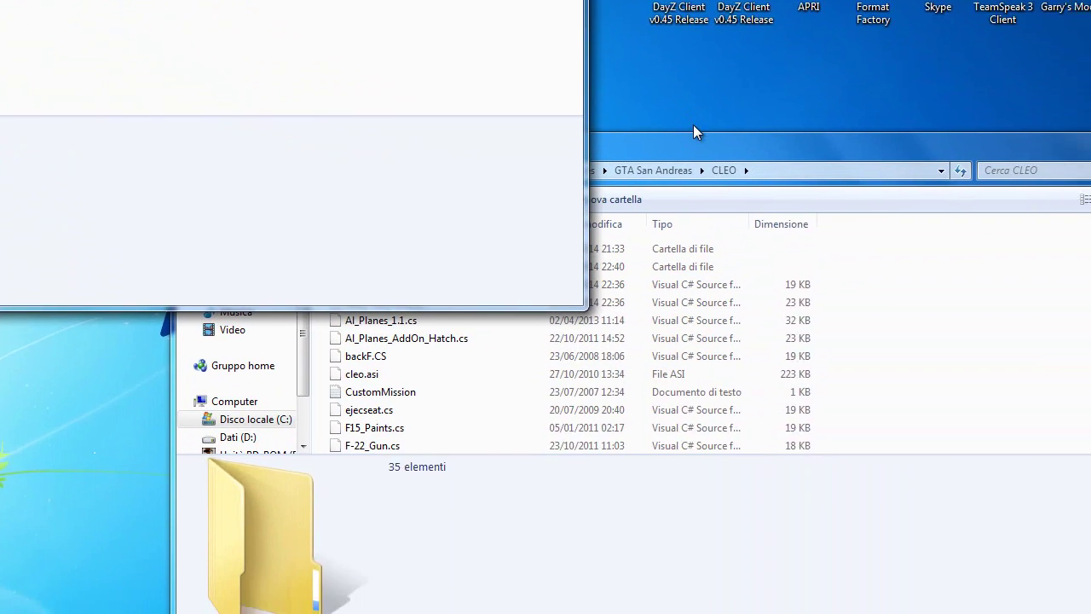
pyautogui.click(889, 400)
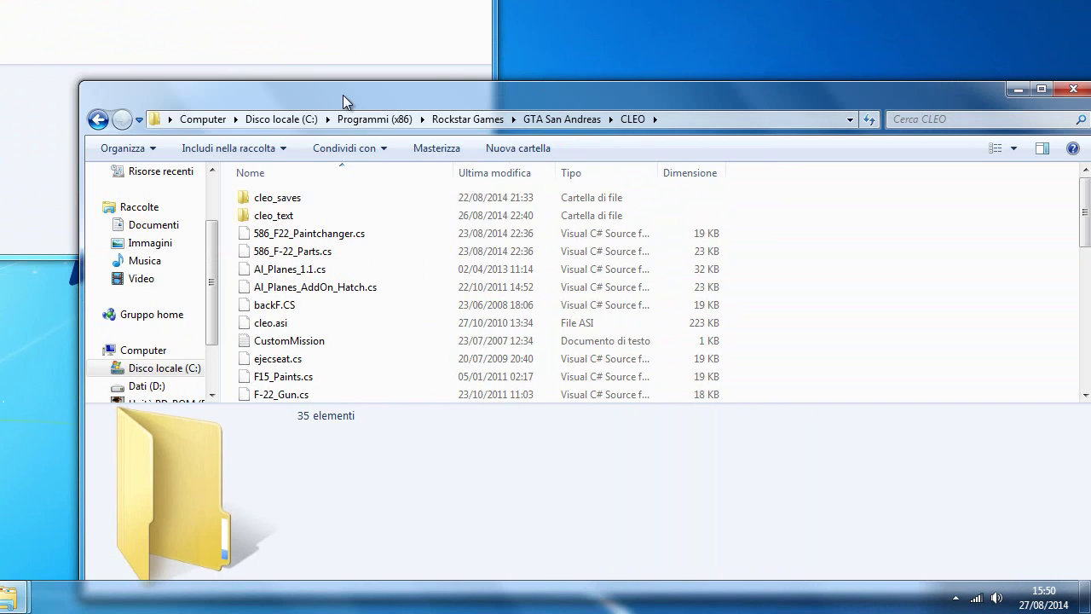
pyautogui.click(97, 120)
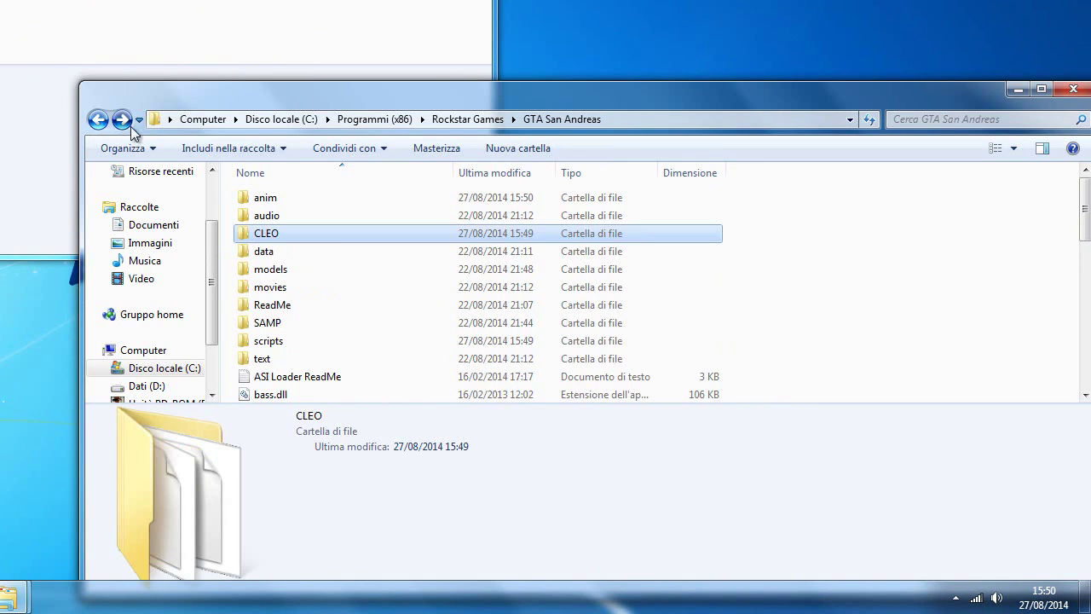
pyautogui.doubleClick(303, 267)
# Step: Move effectsPC.txd and particle.txd from Mettere in models into the game's models folder, replacing the existing files with administrator permission
pyautogui.hotkey('alt', 'Tab')
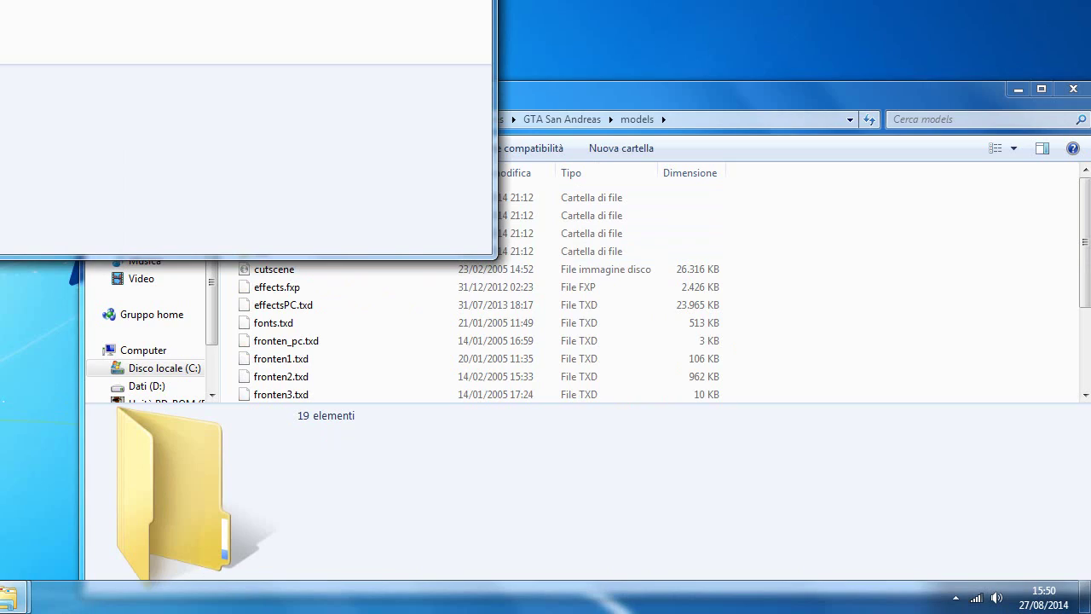
pyautogui.moveTo(679, 151); pyautogui.dragTo(928, 246)
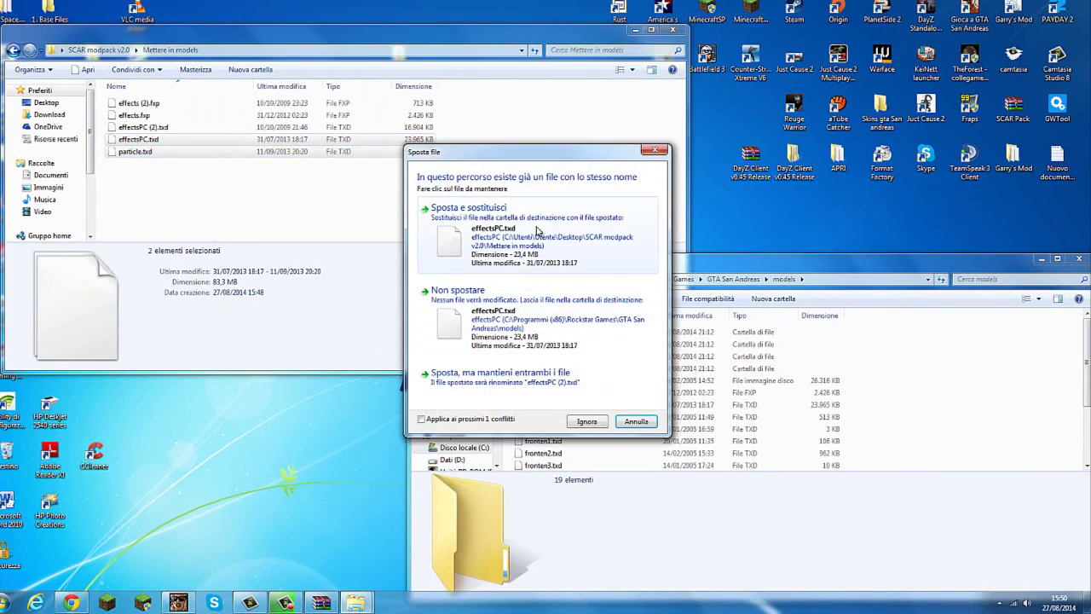
pyautogui.click(464, 212)
pyautogui.click(464, 211)
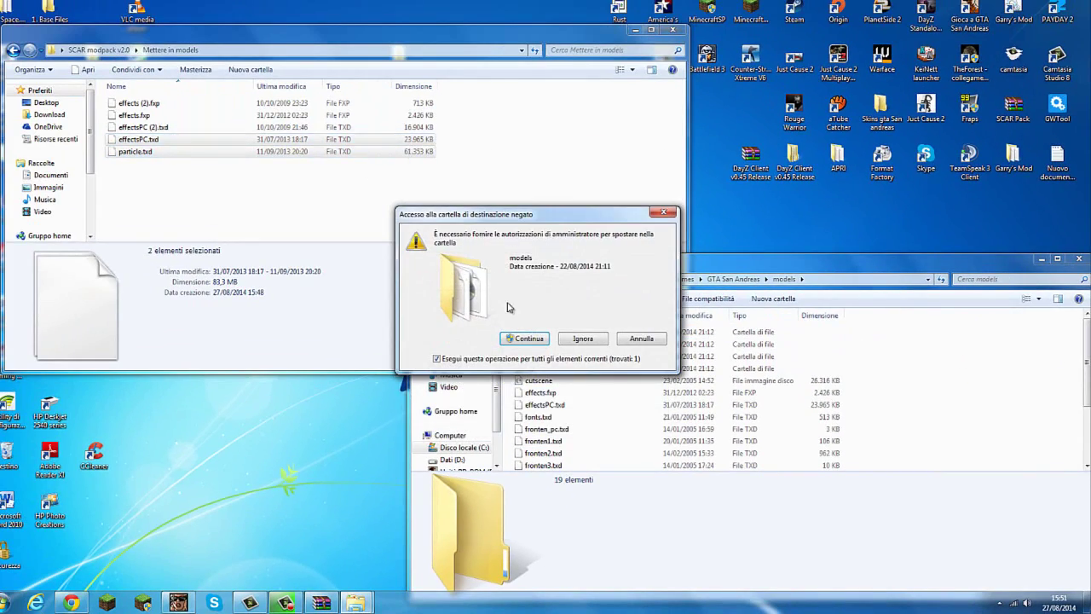
pyautogui.click(512, 338)
# Step: Move effects.fxp from Mettere in models into the game's models folder, replacing the existing file with administrator permission
pyautogui.click(382, 112)
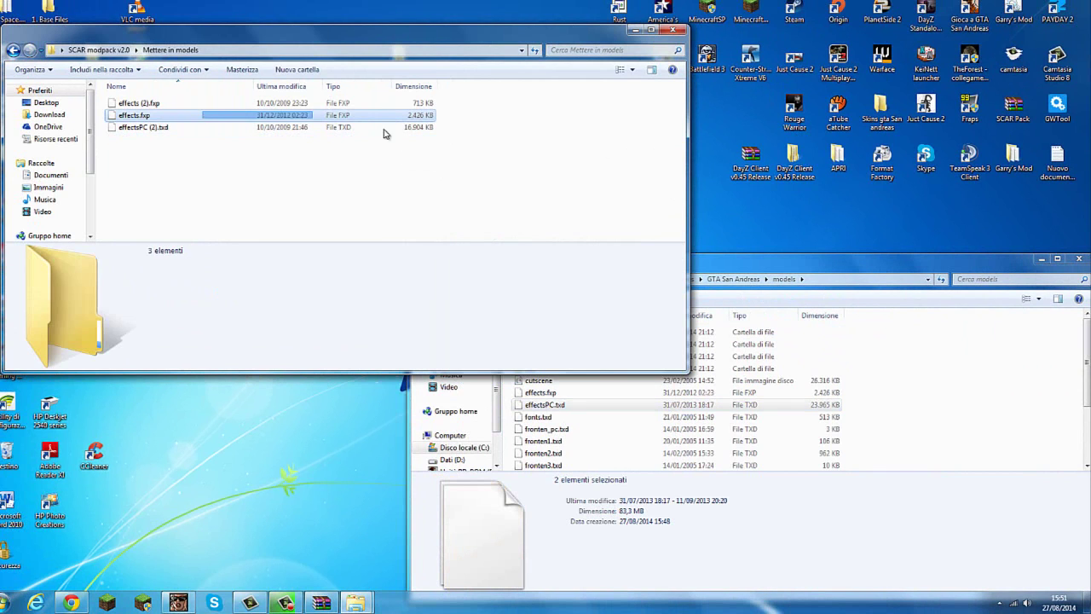
pyautogui.moveTo(380, 115); pyautogui.dragTo(981, 370)
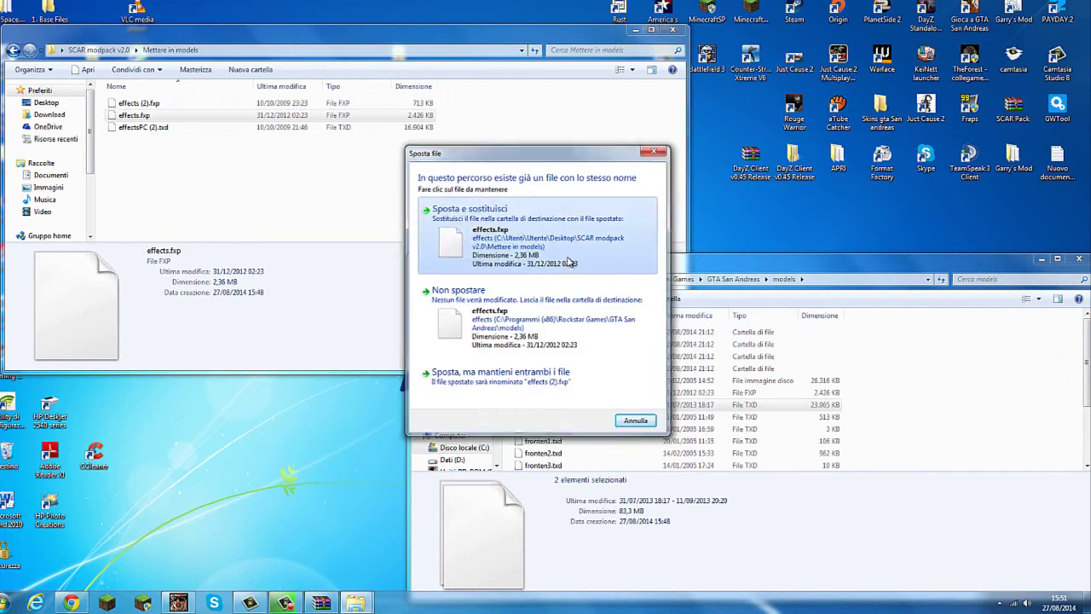
pyautogui.click(469, 209)
pyautogui.click(453, 417)
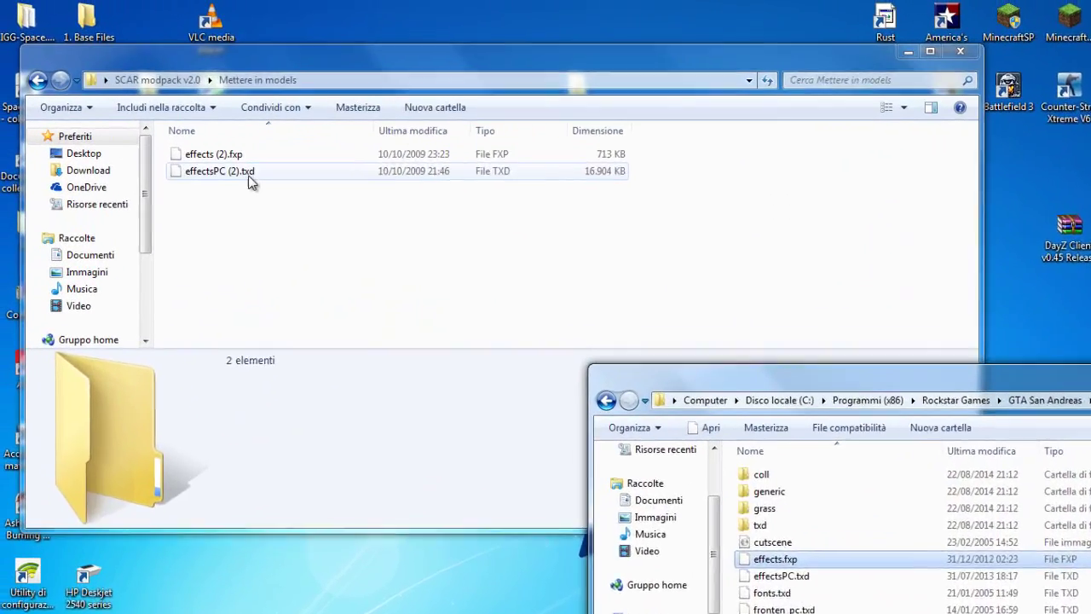
# Step: Rename effectsPC (2).txd in Mettere in models to effectsPC.txd
pyautogui.click(186, 137)
pyautogui.rightClick(186, 137)
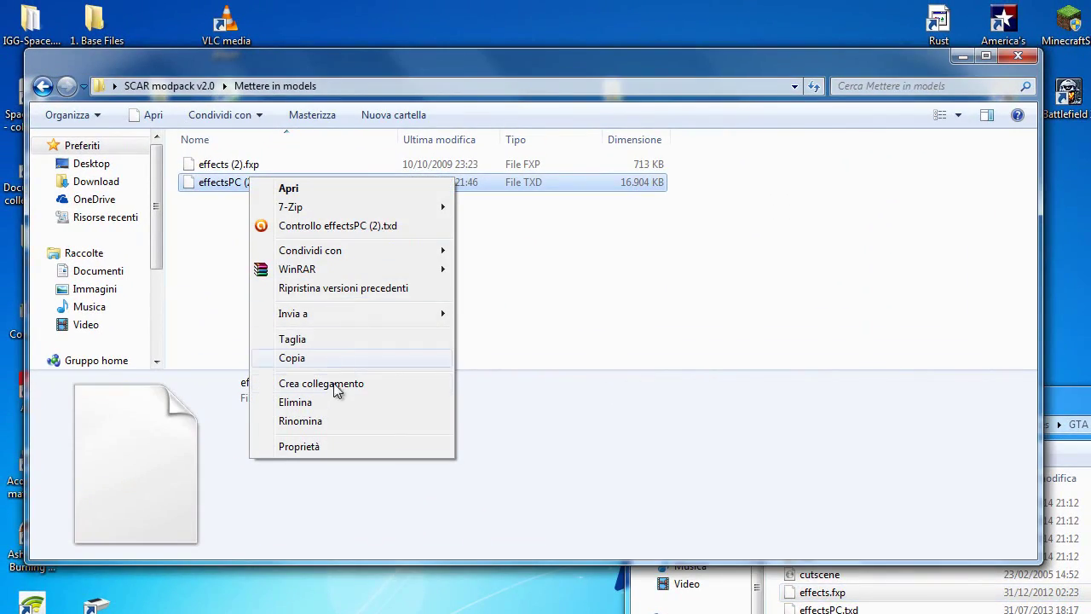
pyautogui.click(305, 422)
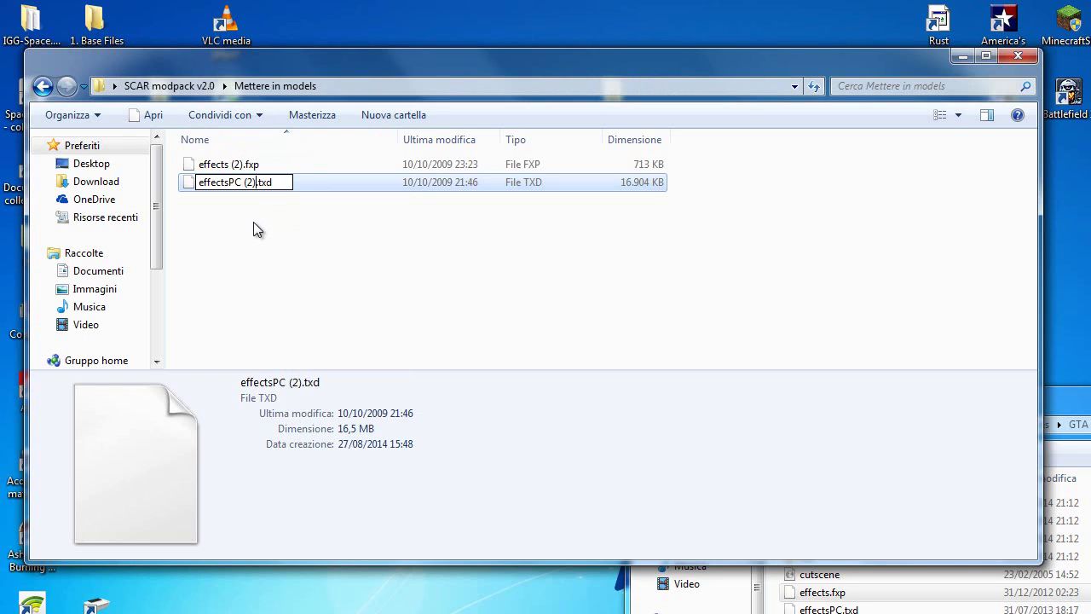
pyautogui.press('BackSpace')
pyautogui.press('BackSpace')
pyautogui.press('BackSpace')
pyautogui.press('BackSpace')
# Step: Rename effects (2).fxp in Mettere in models to effects.fxp
pyautogui.rightClick(240, 168)
pyautogui.click(283, 412)
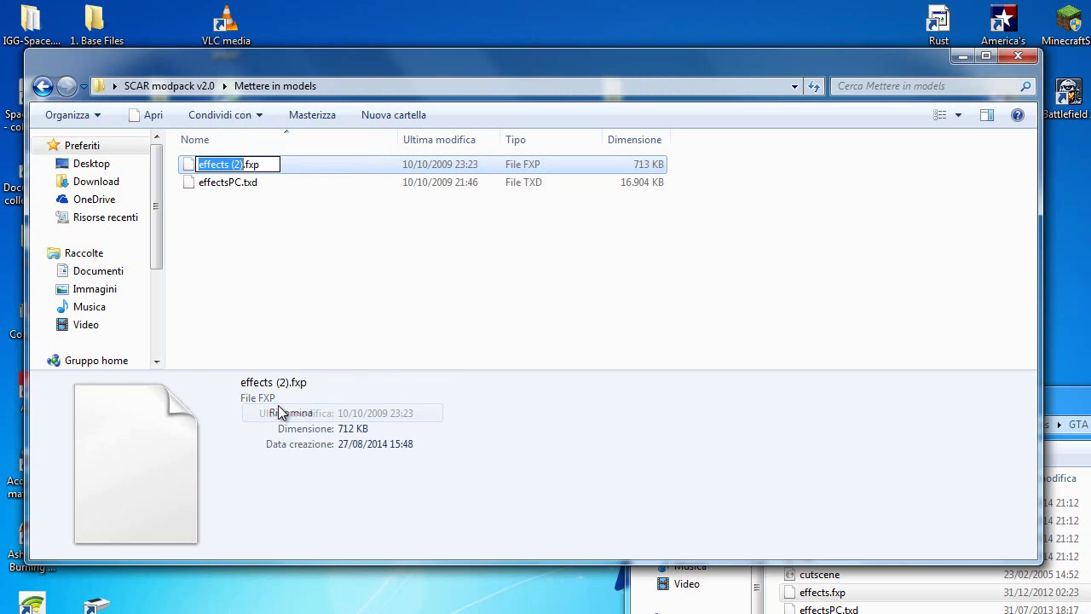
pyautogui.click(241, 165)
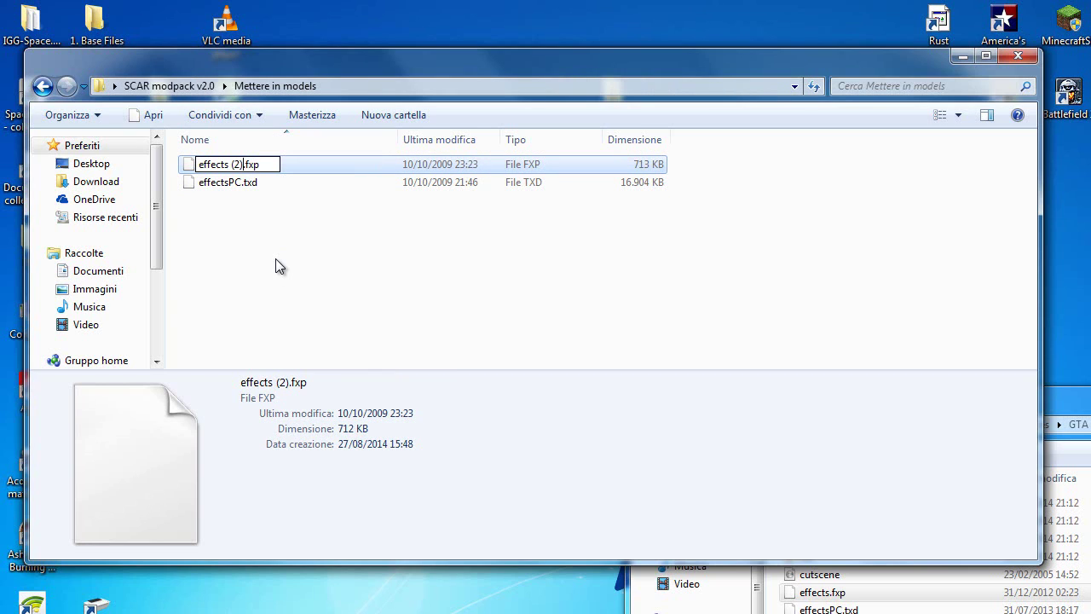
pyautogui.press('BackSpace')
pyautogui.press('BackSpace')
pyautogui.press('BackSpace')
pyautogui.press('BackSpace')
pyautogui.press('Return')
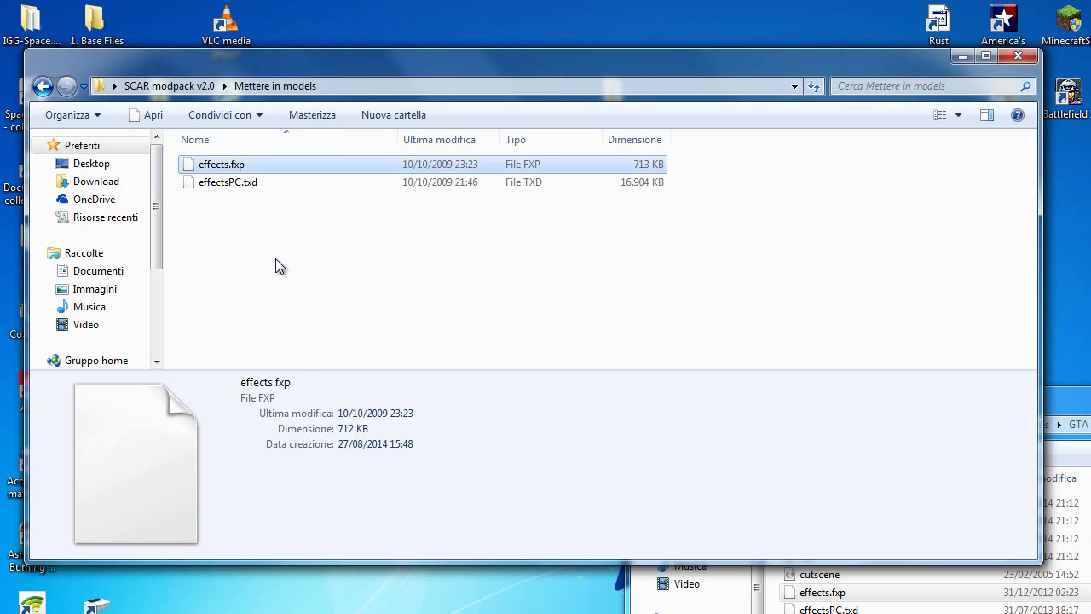
# Step: Move effects.fxp and effectsPC.txd from Mettere in models into the game's models folder, replacing the existing files with administrator permission
pyautogui.click(276, 258)
pyautogui.click(256, 183)
pyautogui.hotkey('ctrl', 'a')
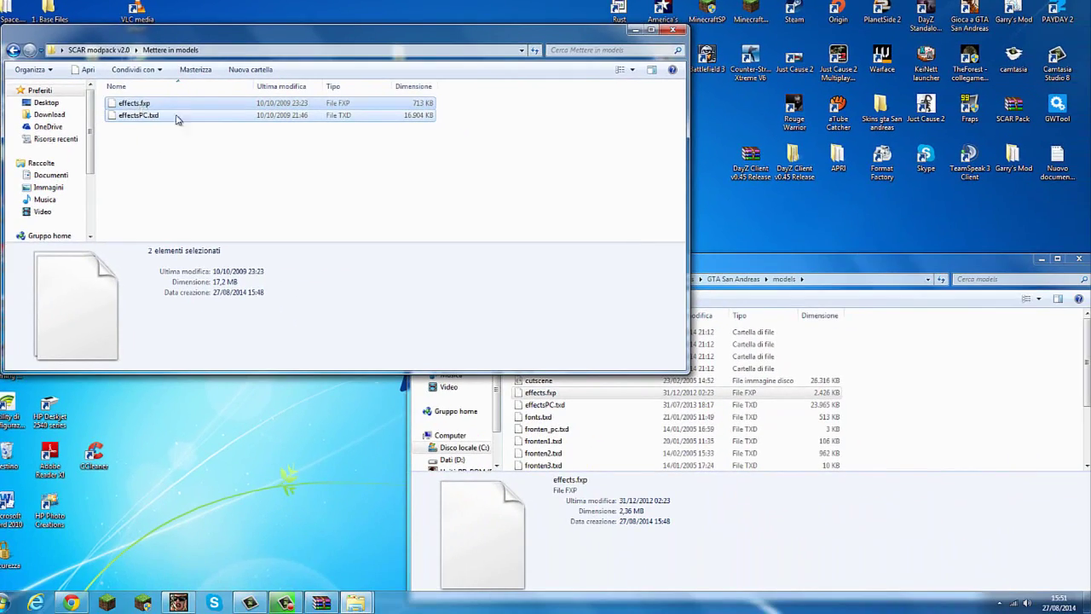
pyautogui.moveTo(176, 119); pyautogui.dragTo(927, 362)
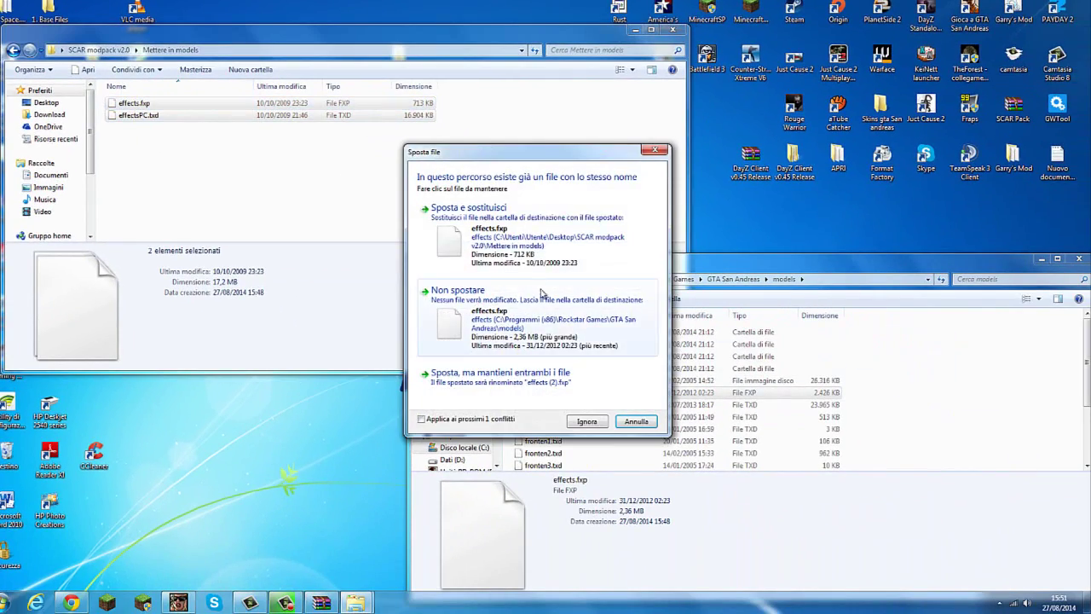
pyautogui.click(522, 255)
pyautogui.click(522, 256)
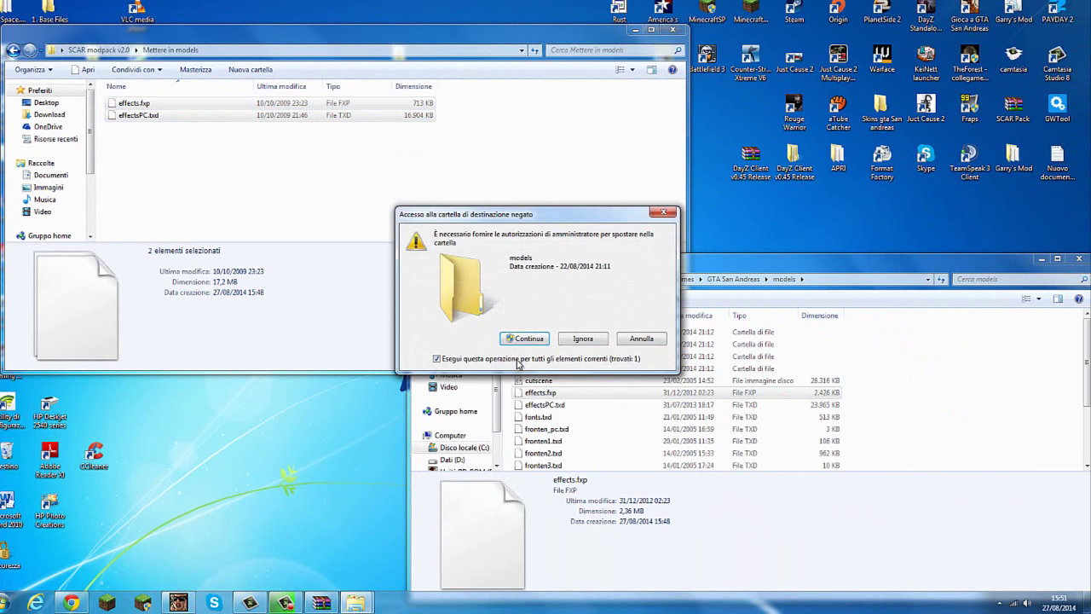
pyautogui.click(520, 339)
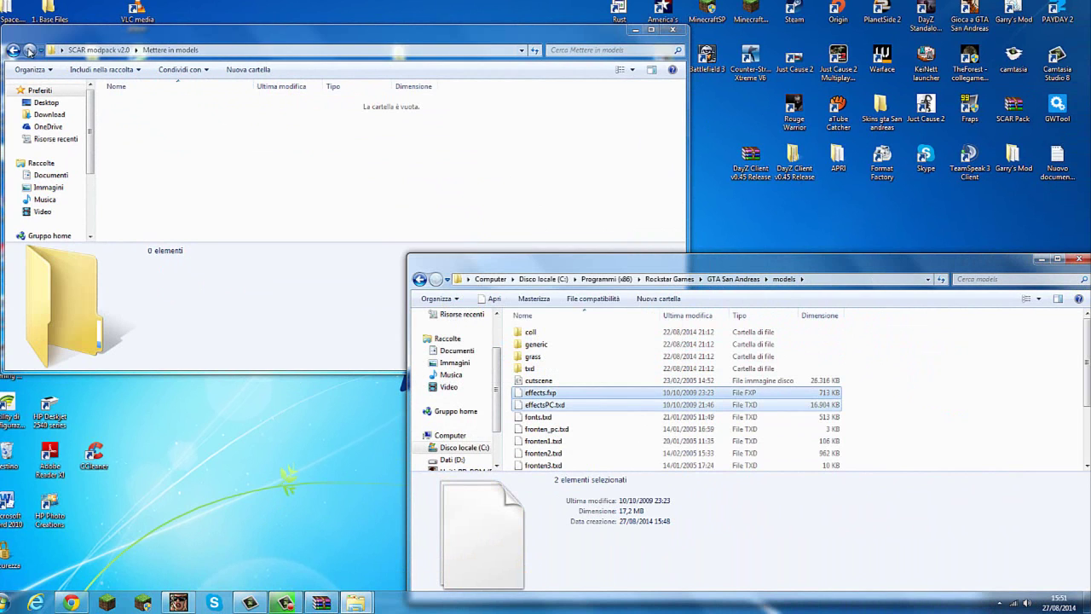
# Step: Open Mettere nella cartella di GTA San Andreas alongside the game's main GTA San Andreas folder and select all the modpack files in it
pyautogui.click(13, 49)
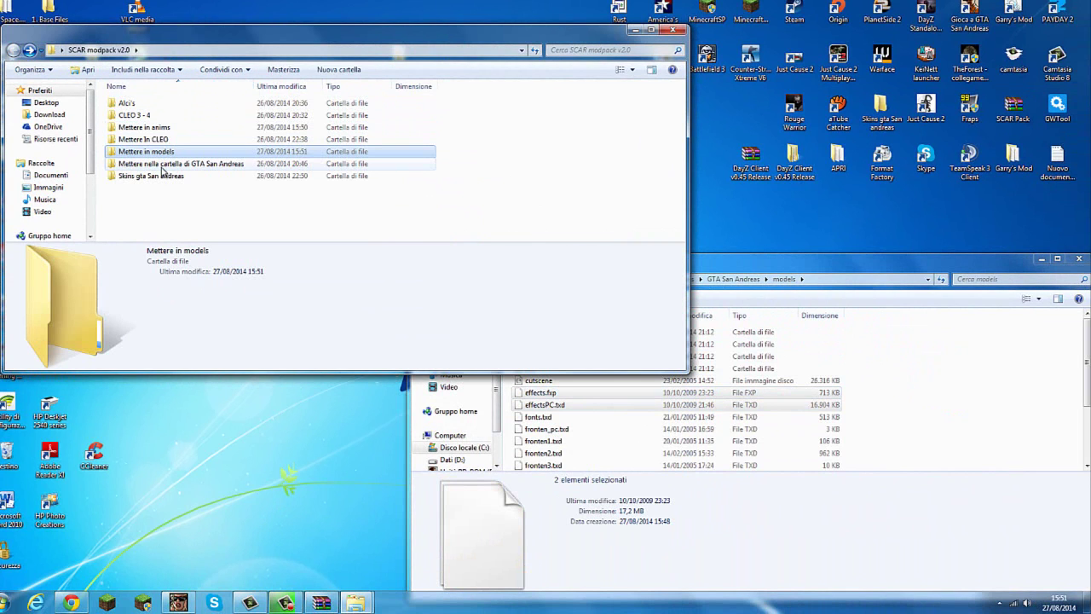
pyautogui.doubleClick(161, 165)
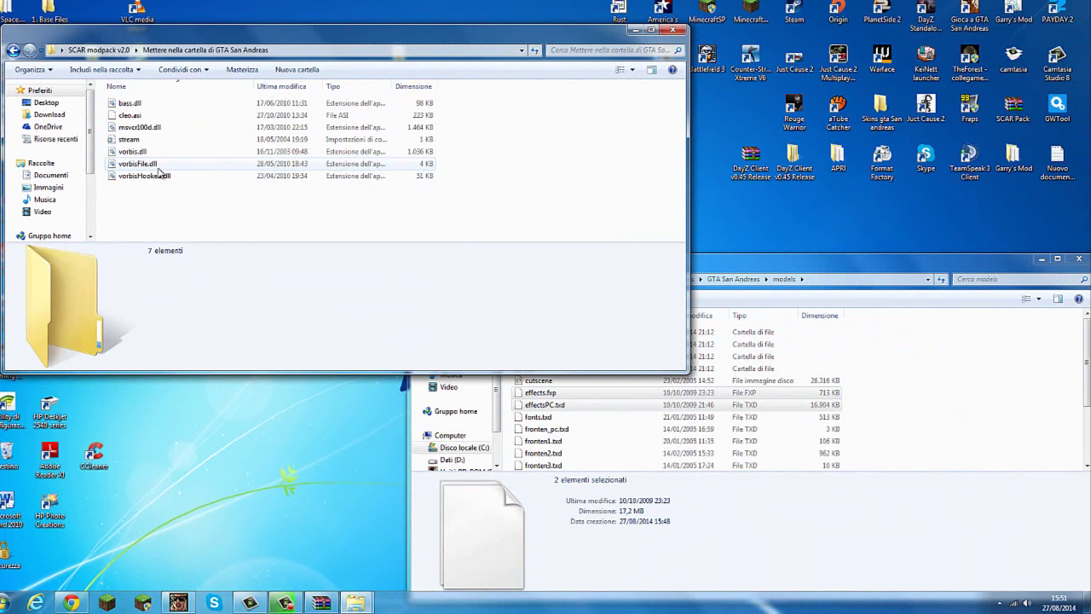
pyautogui.click(770, 256)
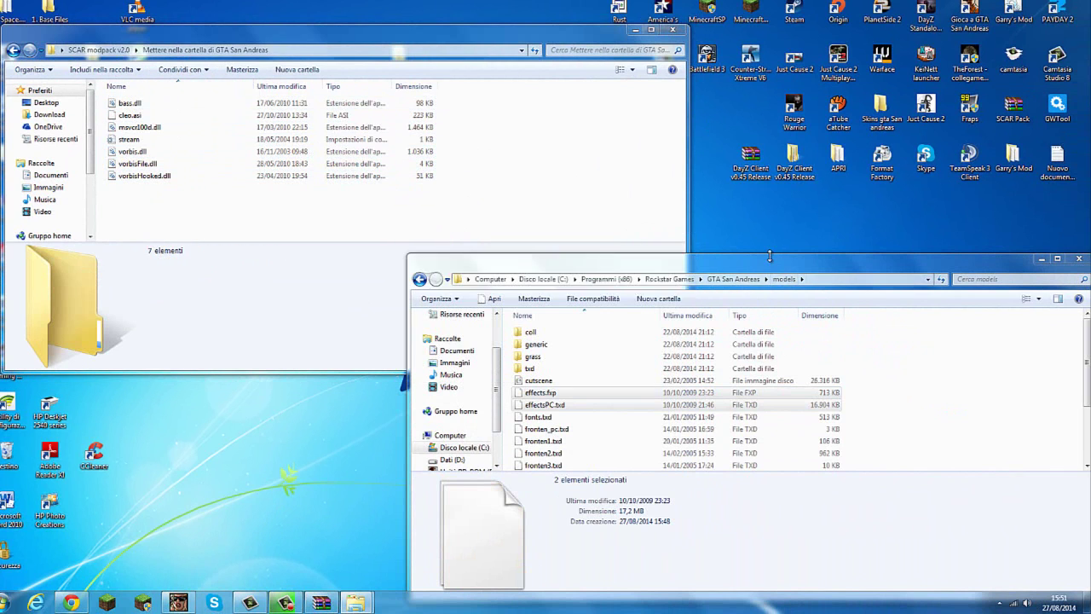
pyautogui.click(419, 279)
pyautogui.scroll(-2, 333, 342)
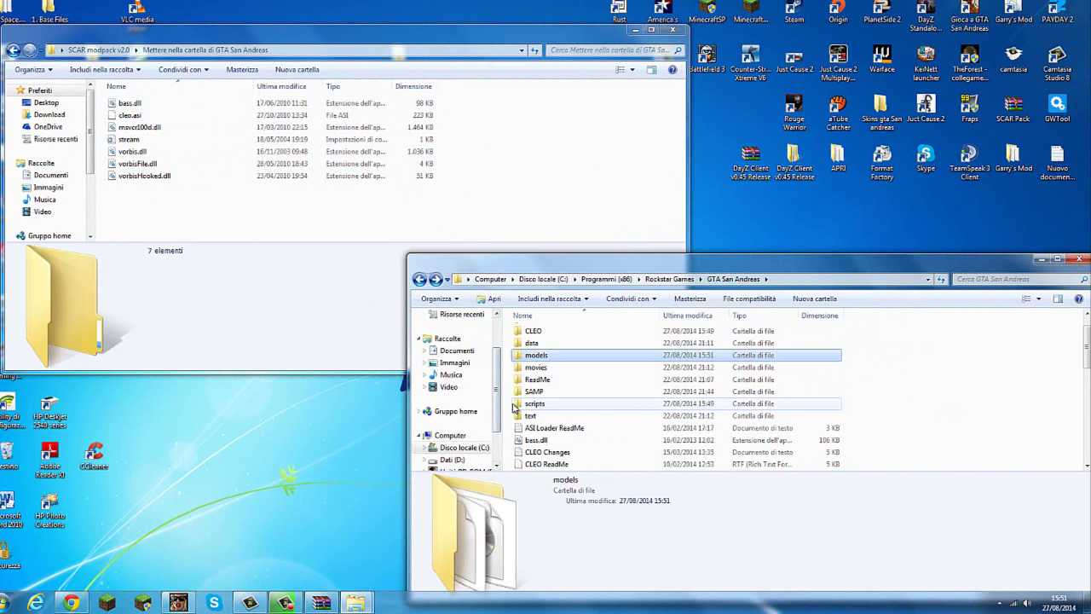
pyautogui.moveTo(142, 228); pyautogui.dragTo(332, 97)
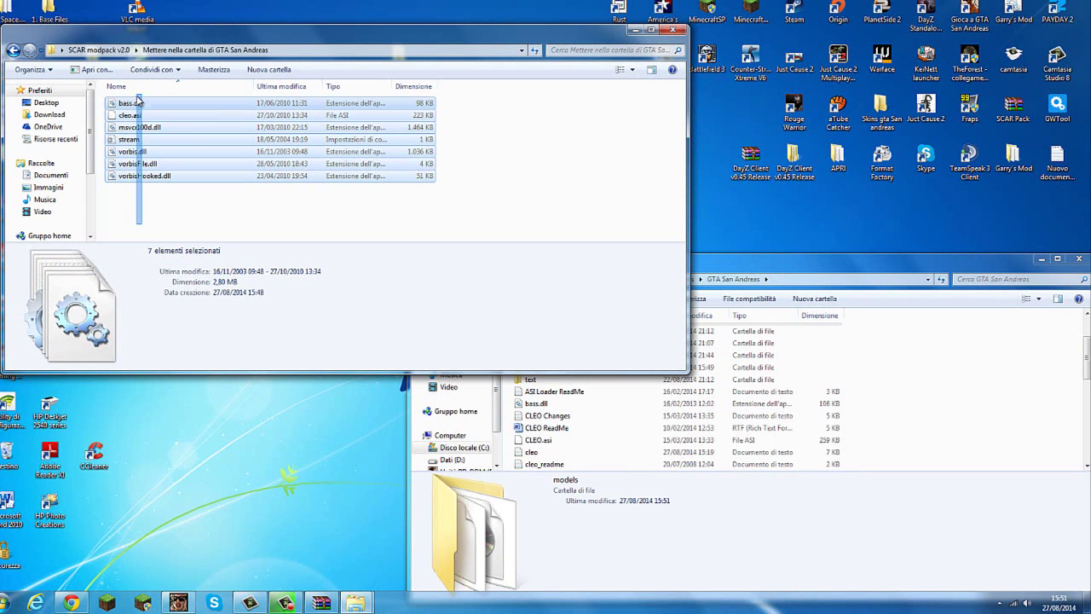
pyautogui.moveTo(256, 128); pyautogui.dragTo(546, 274)
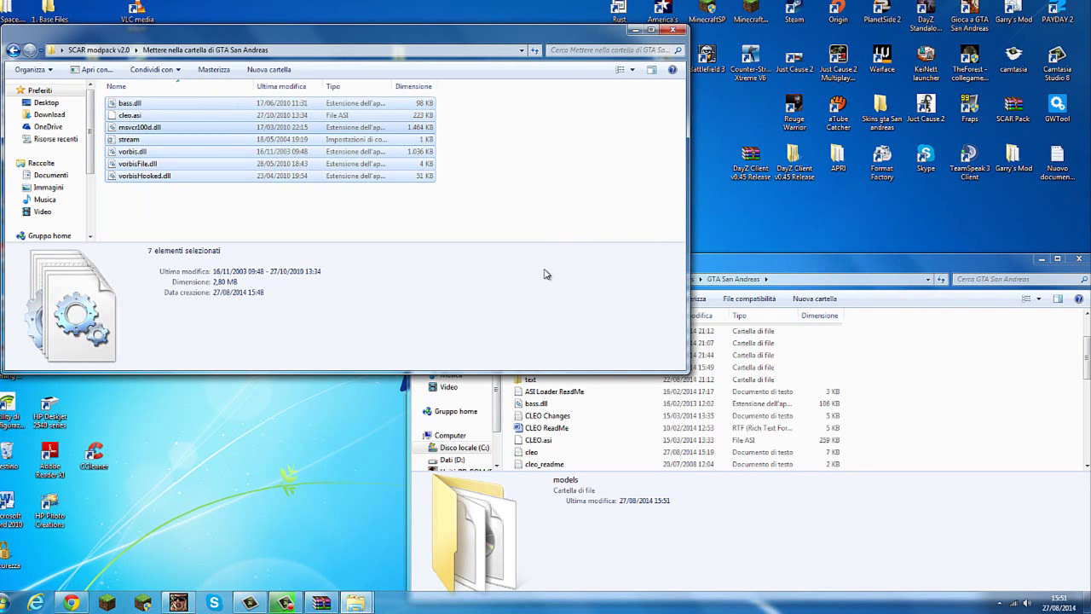
# Step: Run Alci's IMG Editor 1.5 from the Alci's folder of SCAR modpack v2.0, accepting the security warning
pyautogui.click(13, 51)
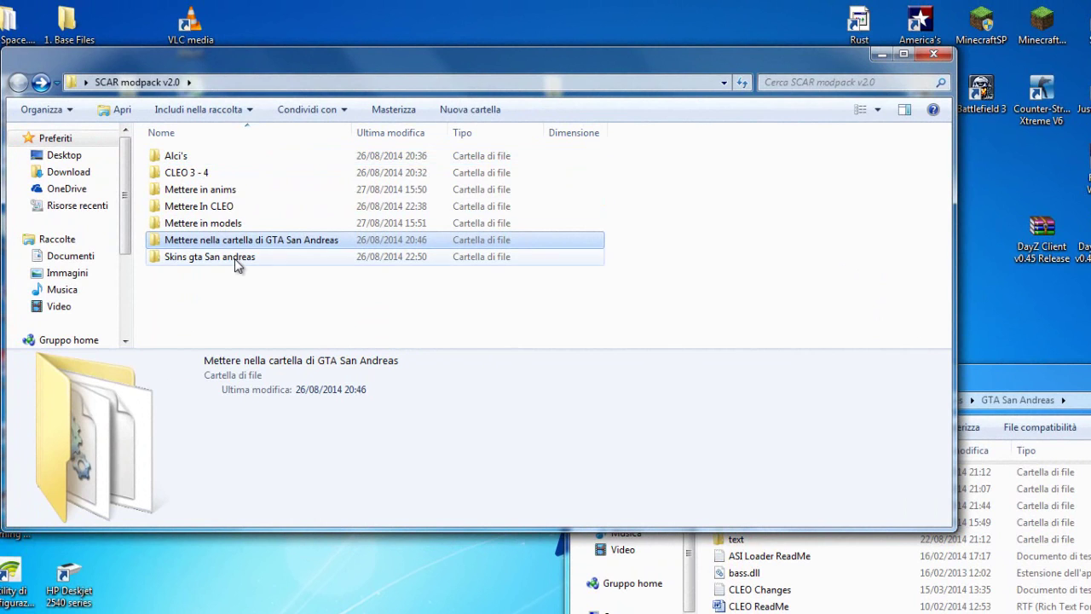
pyautogui.click(234, 258)
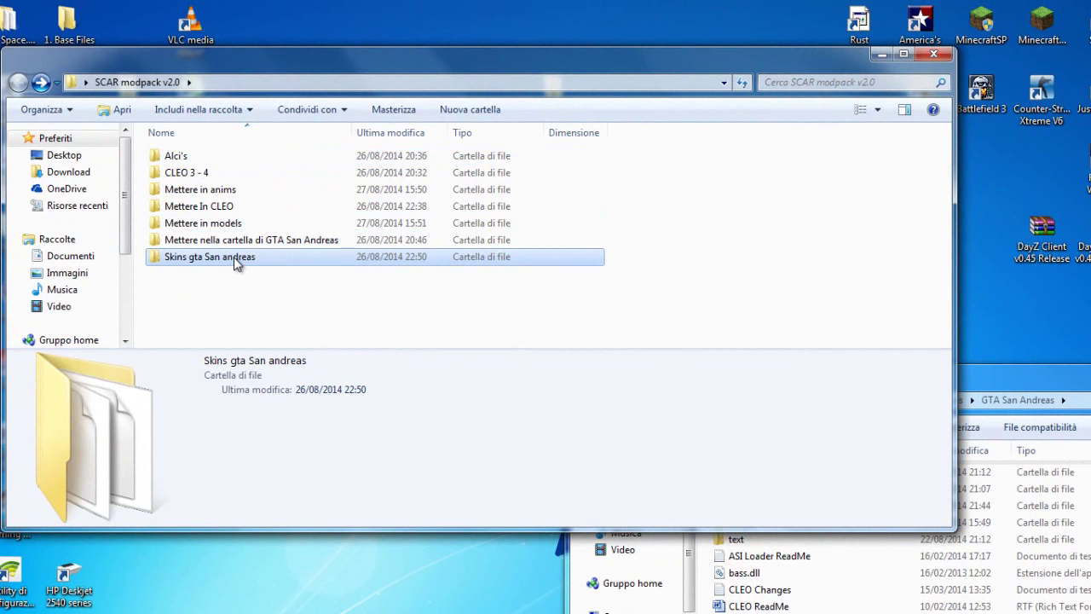
pyautogui.doubleClick(167, 157)
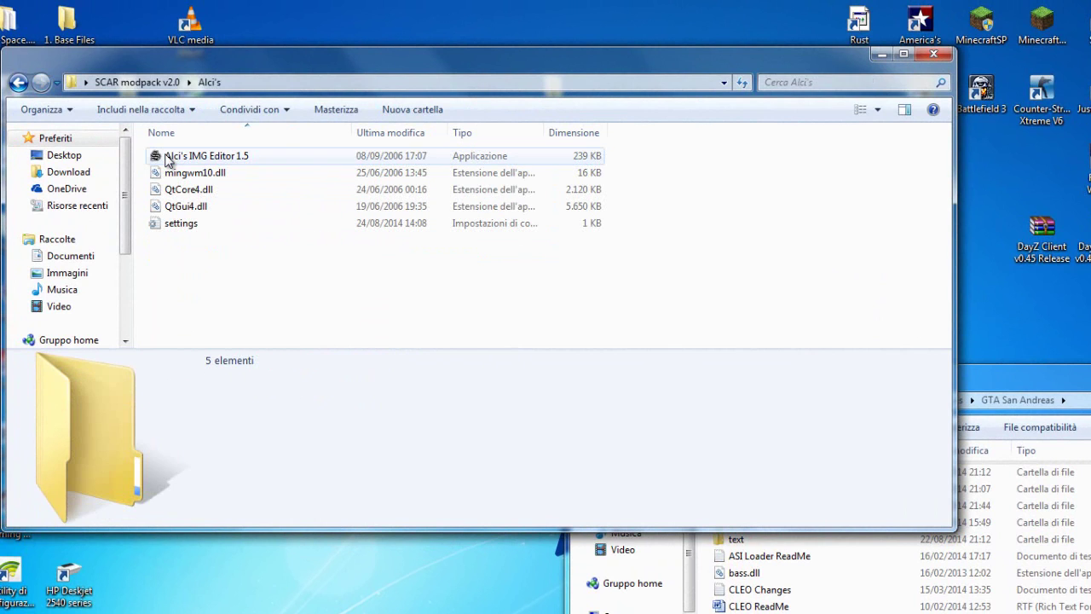
pyautogui.doubleClick(168, 156)
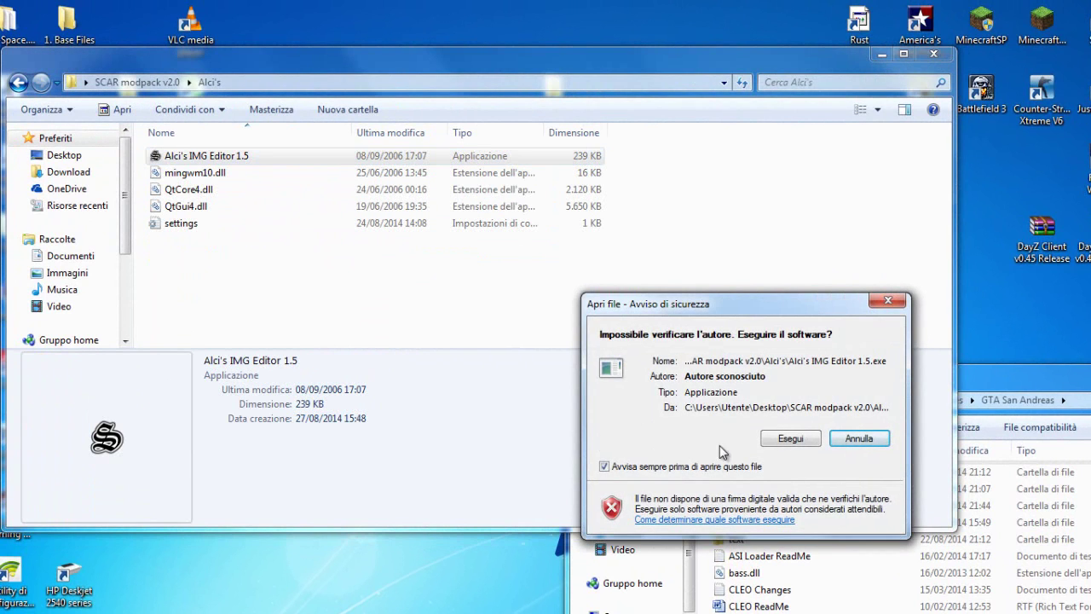
pyautogui.click(807, 444)
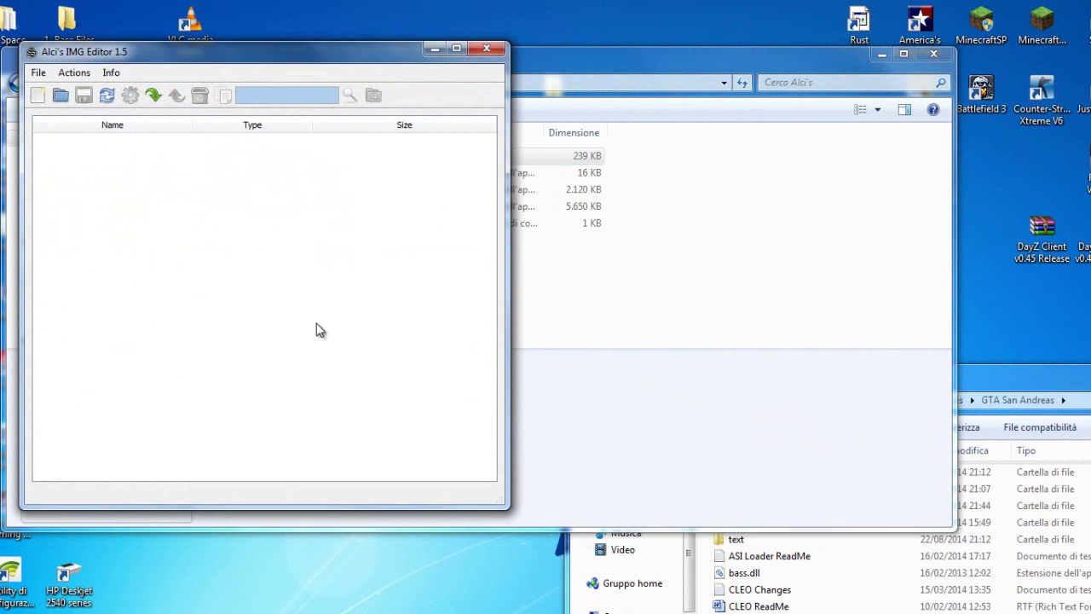
pyautogui.moveTo(184, 55); pyautogui.dragTo(482, 68)
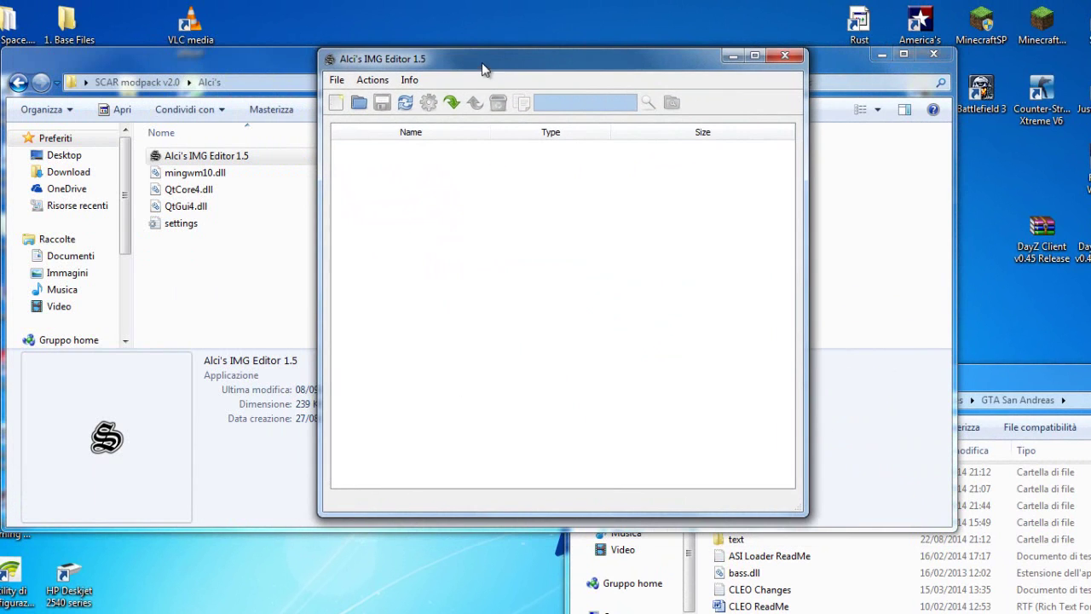
# Step: Open the gta3 archive from the models folder of GTA San Andreas under Programmi (x86), Rockstar Games in the IMG editor
pyautogui.click(359, 103)
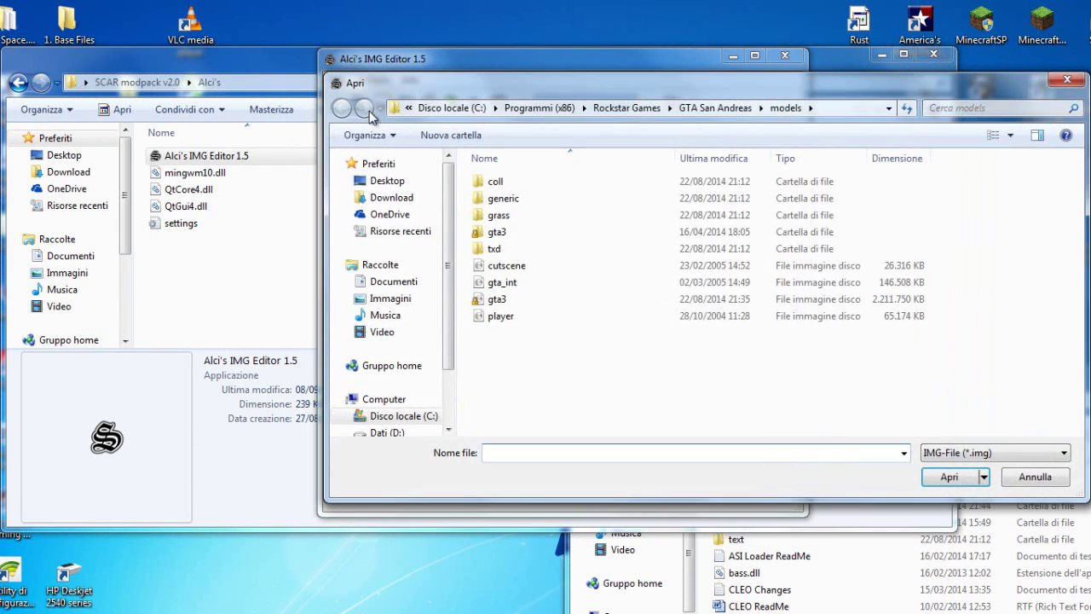
pyautogui.click(401, 416)
pyautogui.doubleClick(516, 300)
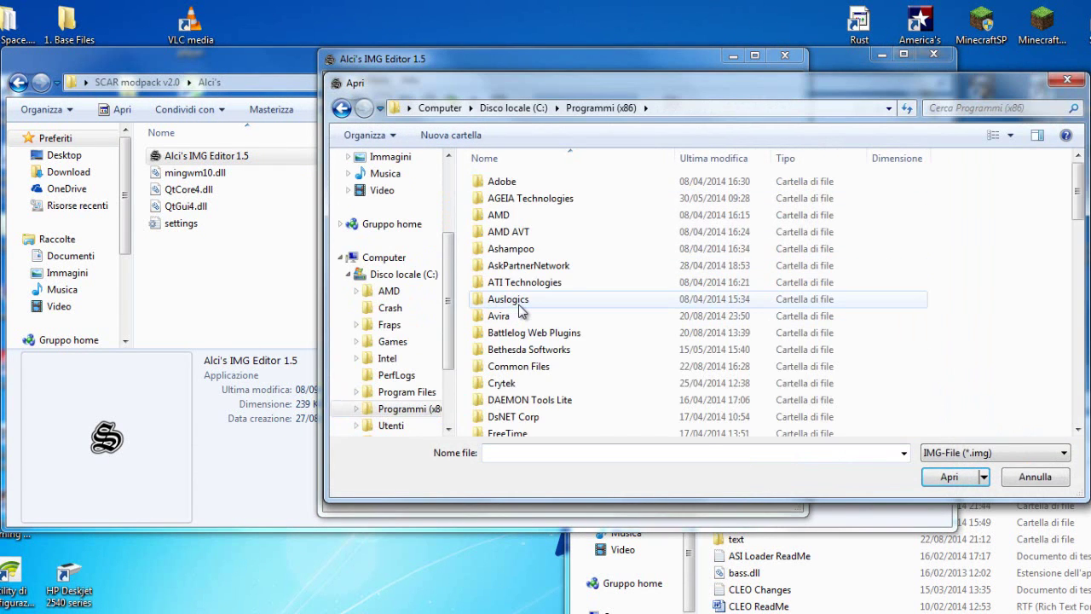
pyautogui.scroll(-10, 529, 313)
pyautogui.scroll(1, 529, 312)
pyautogui.scroll(-3, 524, 309)
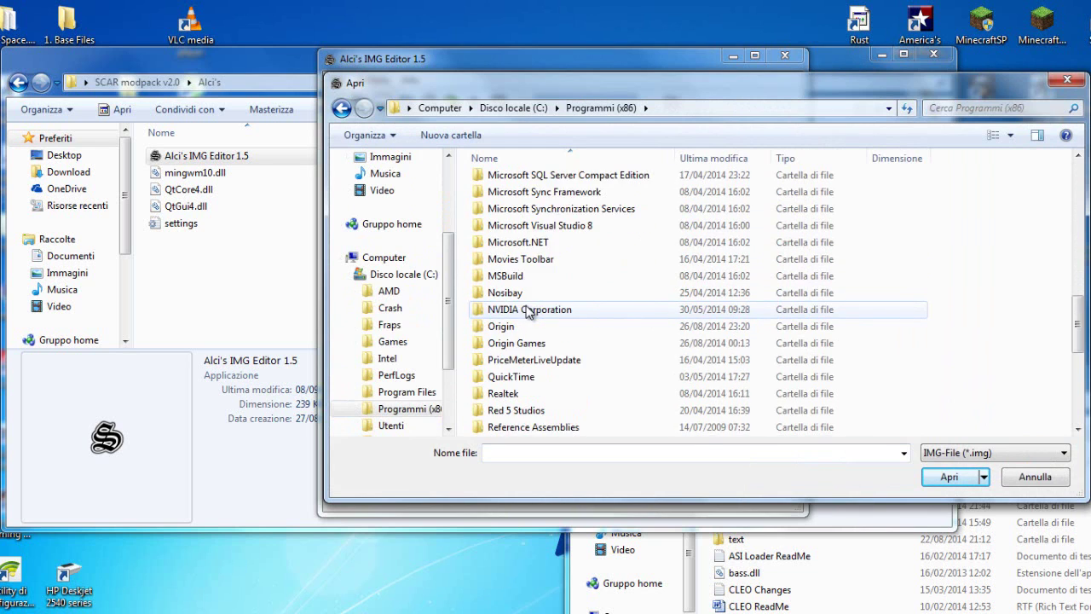
pyautogui.doubleClick(521, 342)
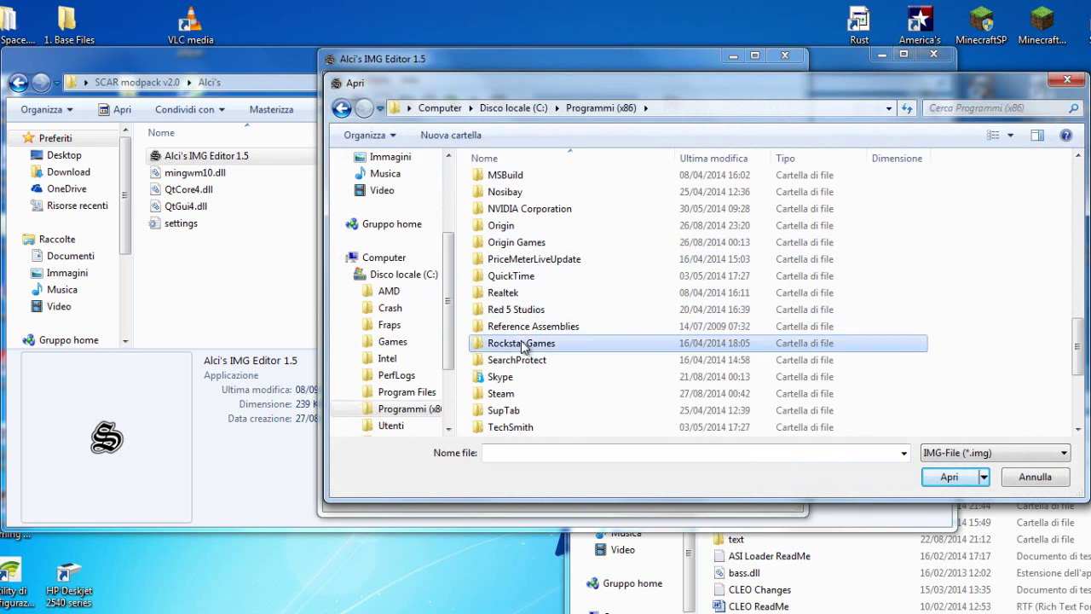
pyautogui.doubleClick(510, 182)
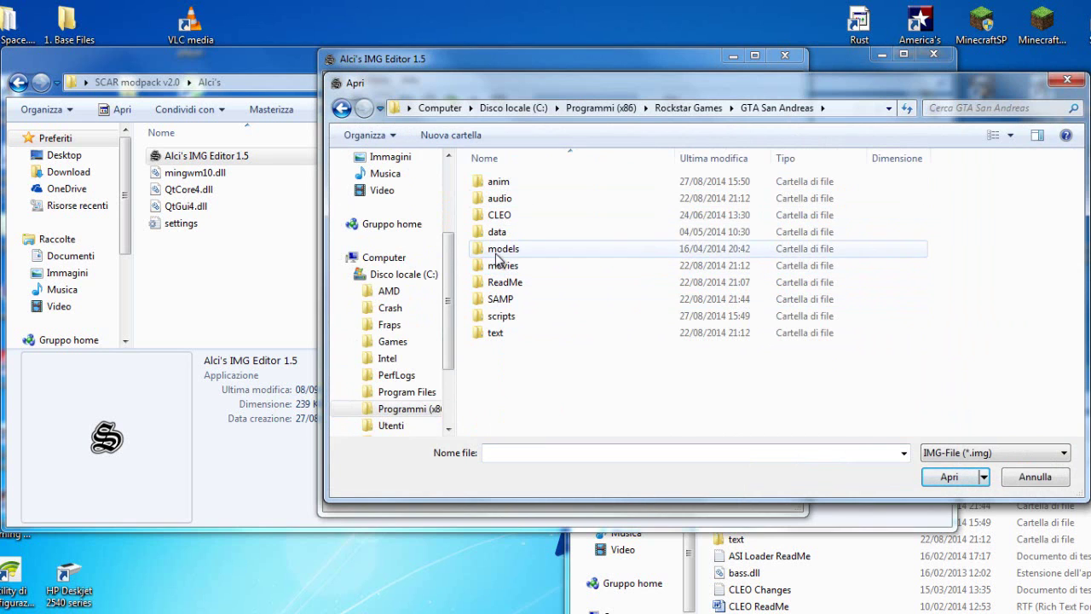
pyautogui.doubleClick(502, 249)
pyautogui.doubleClick(503, 299)
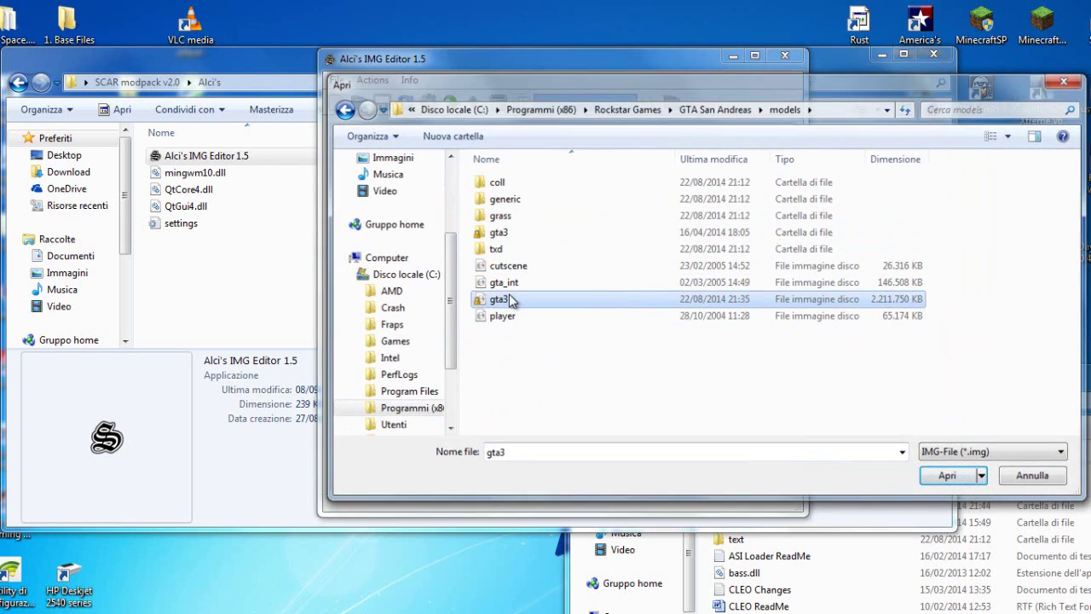
# Step: Import all files from the Skins gta San andreas folder of SCAR modpack v2.0 on the Desktop into gta3.img
pyautogui.scroll(-10, 584, 173)
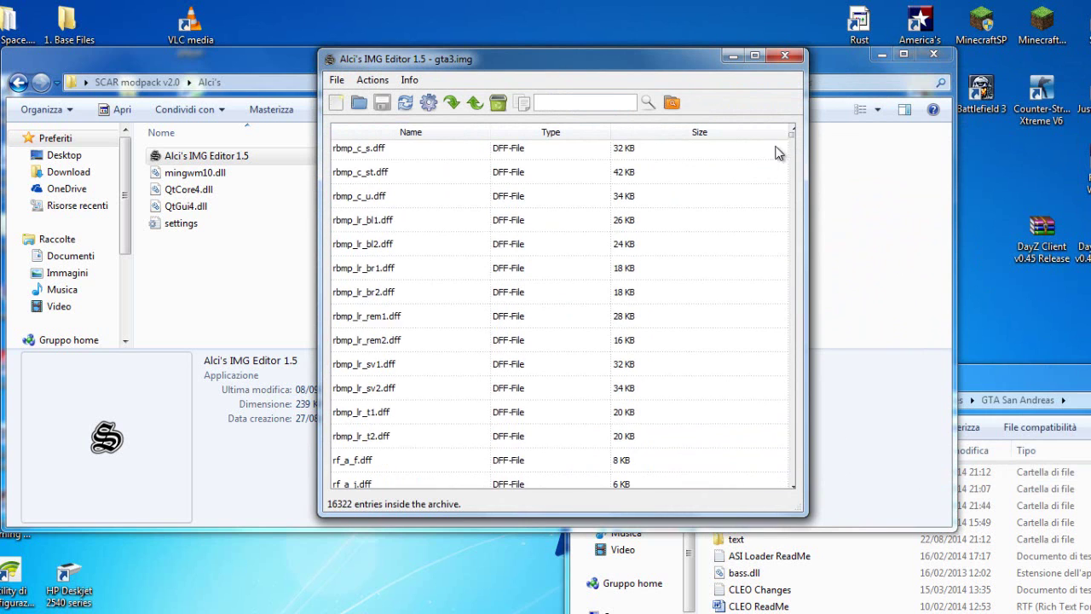
pyautogui.moveTo(792, 140); pyautogui.dragTo(812, 501)
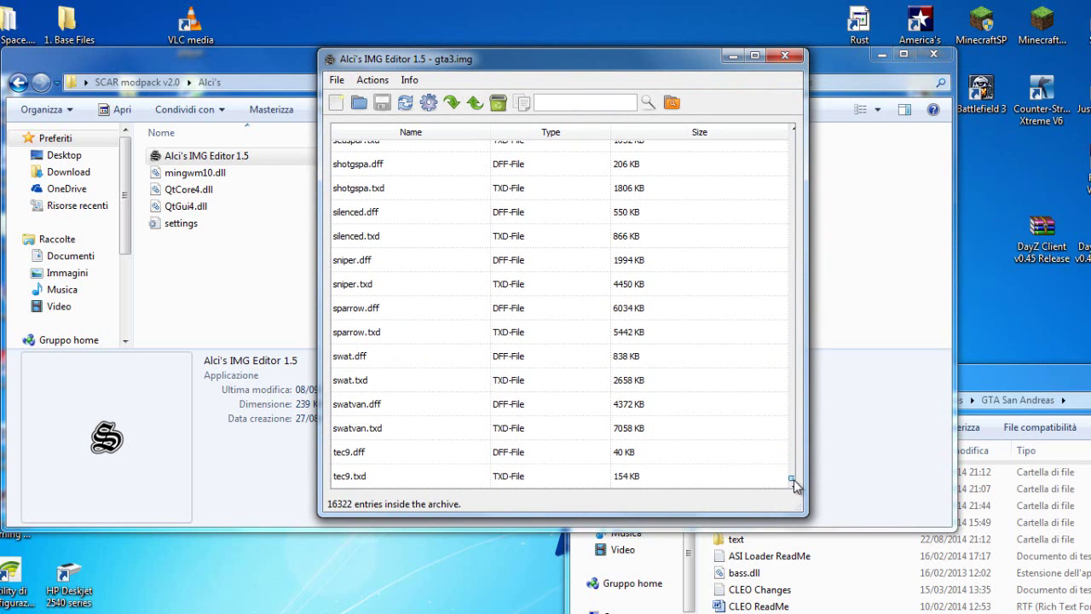
pyautogui.click(452, 103)
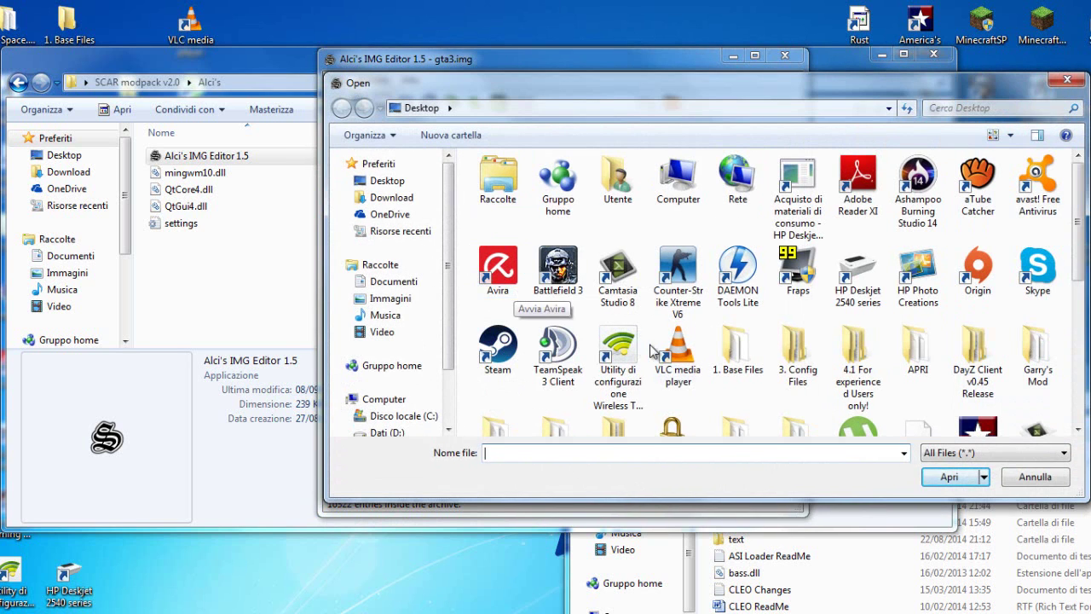
pyautogui.click(652, 350)
pyautogui.click(382, 181)
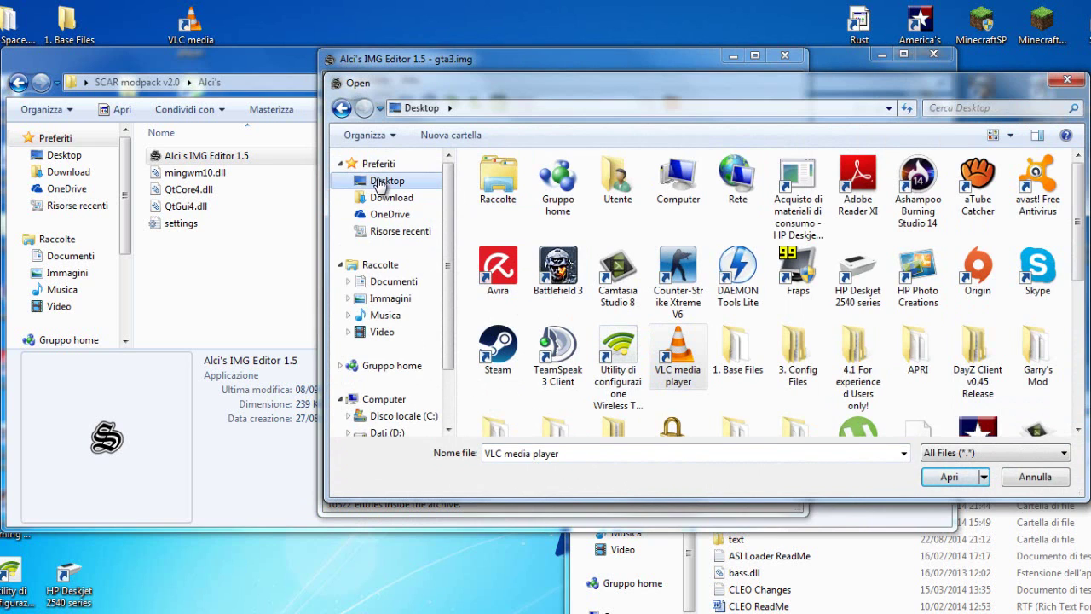
pyautogui.scroll(-2, 379, 182)
pyautogui.click(755, 341)
pyautogui.scroll(-4, 737, 196)
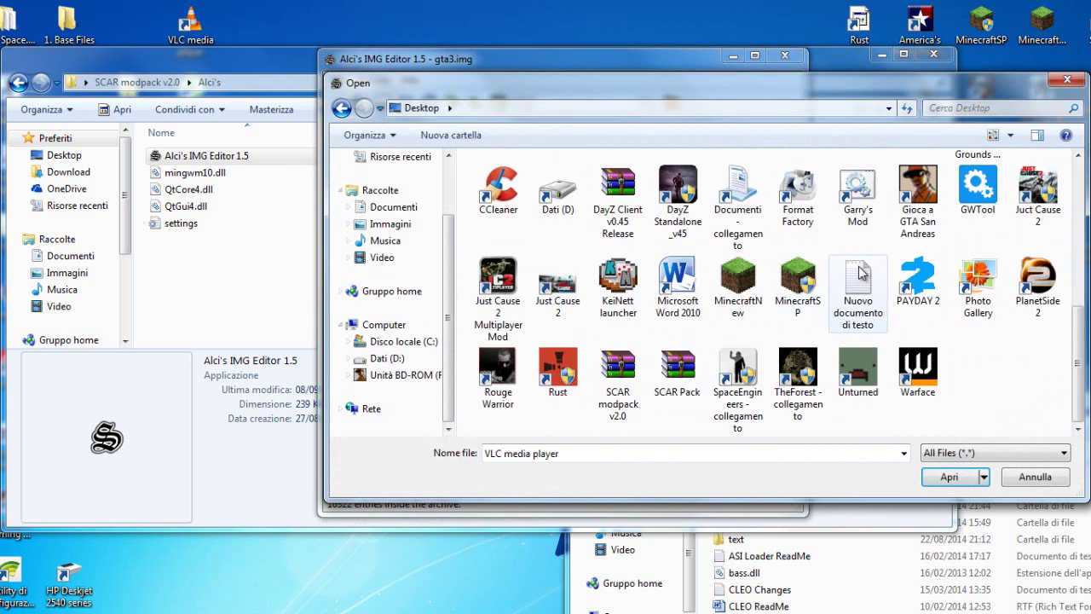
pyautogui.scroll(2, 737, 196)
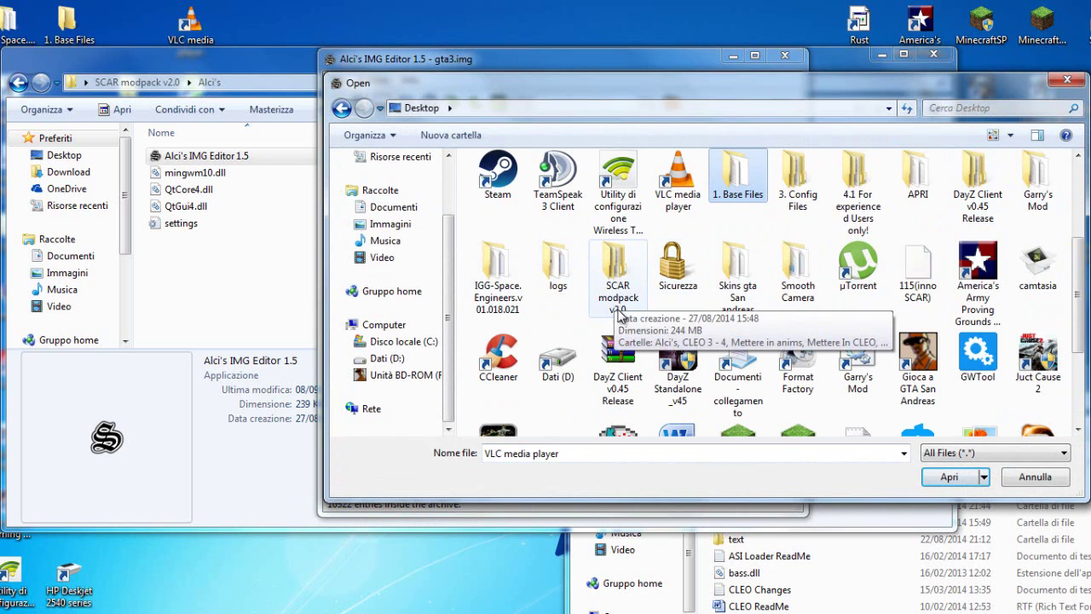
pyautogui.doubleClick(608, 290)
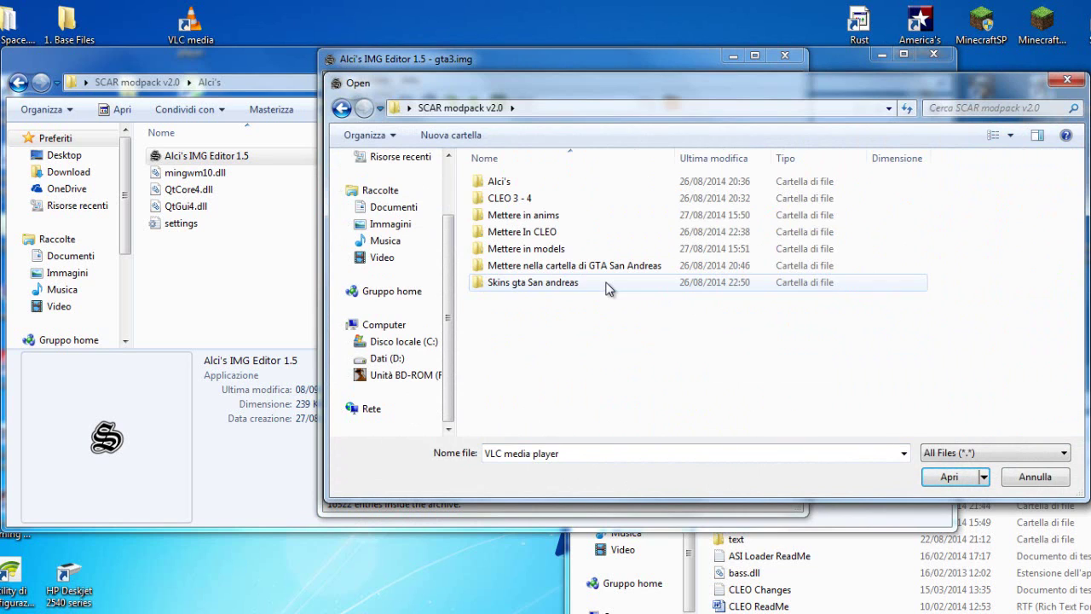
pyautogui.click(530, 284)
pyautogui.doubleClick(530, 284)
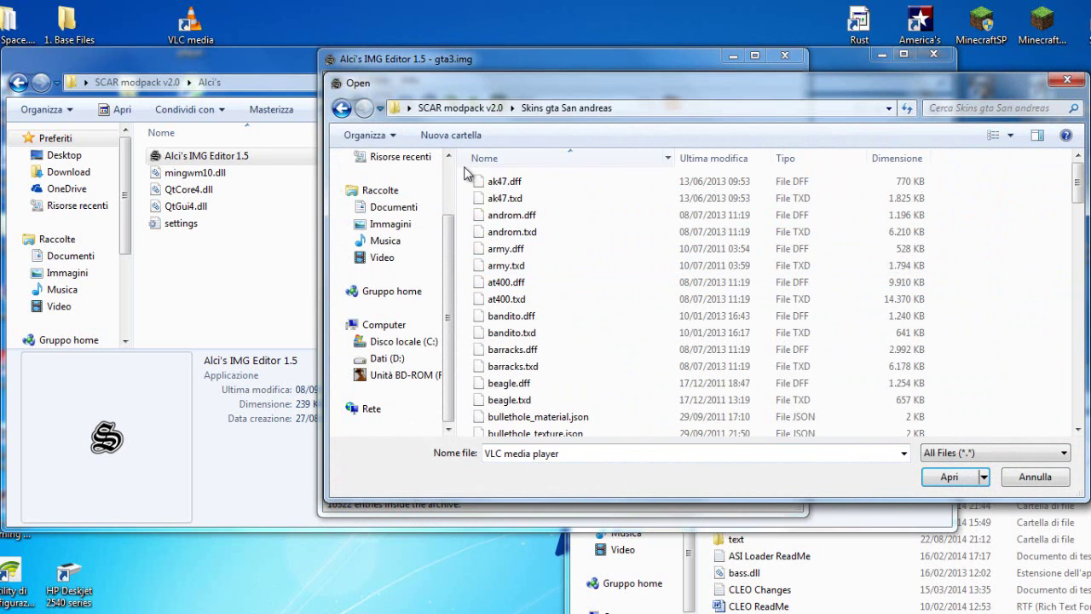
pyautogui.moveTo(469, 176); pyautogui.dragTo(965, 443)
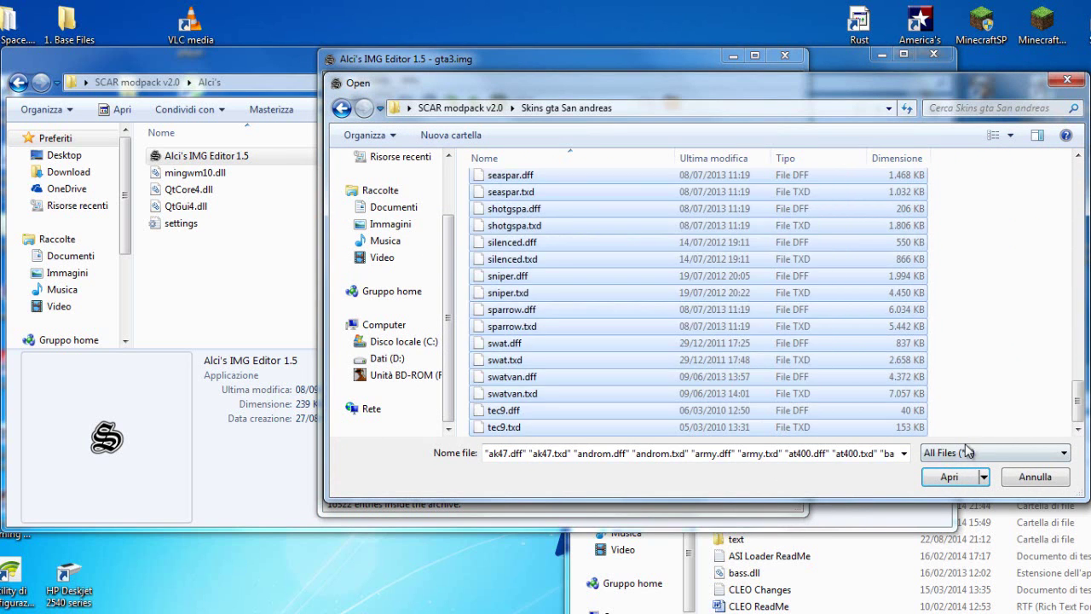
pyautogui.click(944, 480)
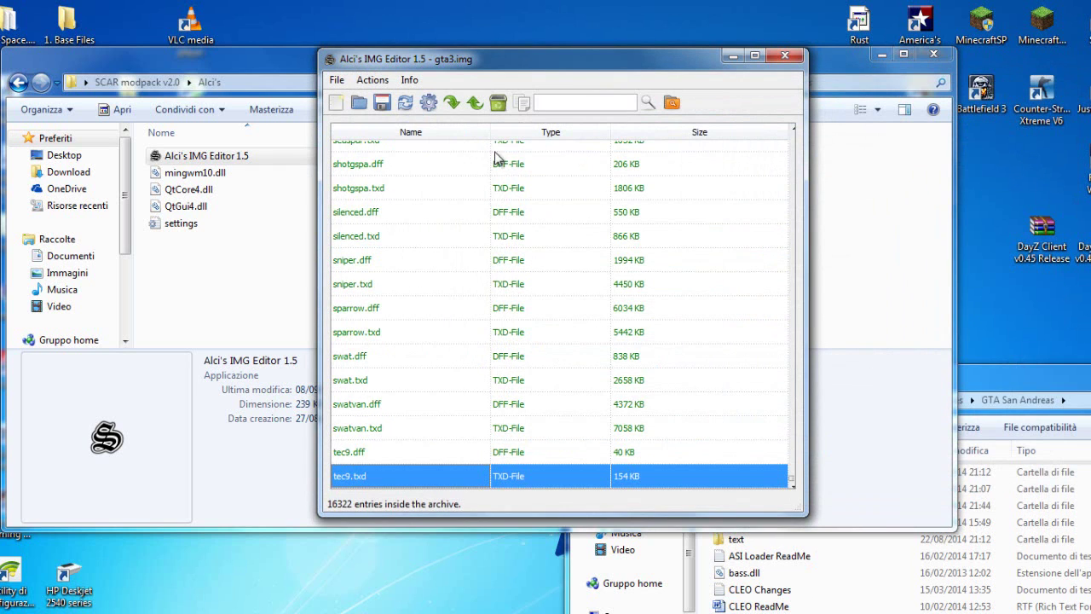
# Step: Save gta3.img and close the IMG editor, cancelling the program compatibility dialog
pyautogui.click(381, 103)
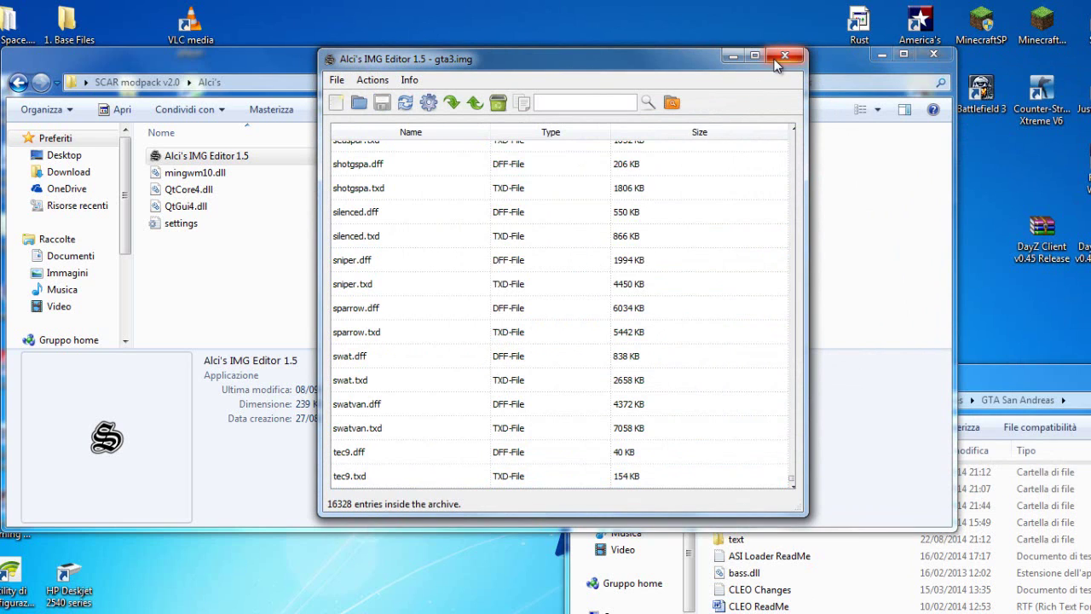
pyautogui.click(777, 60)
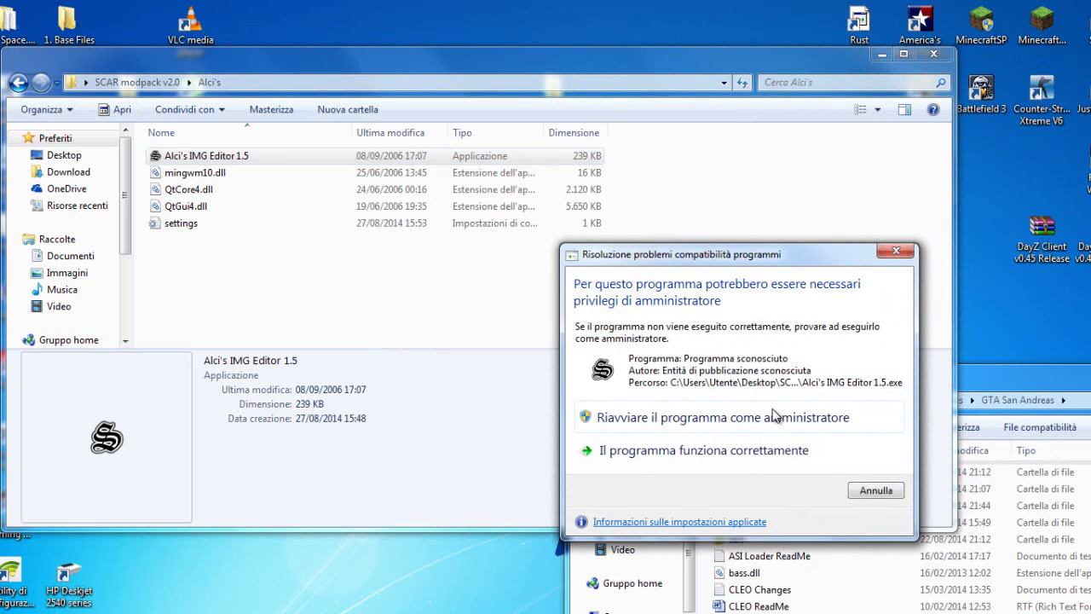
pyautogui.click(886, 493)
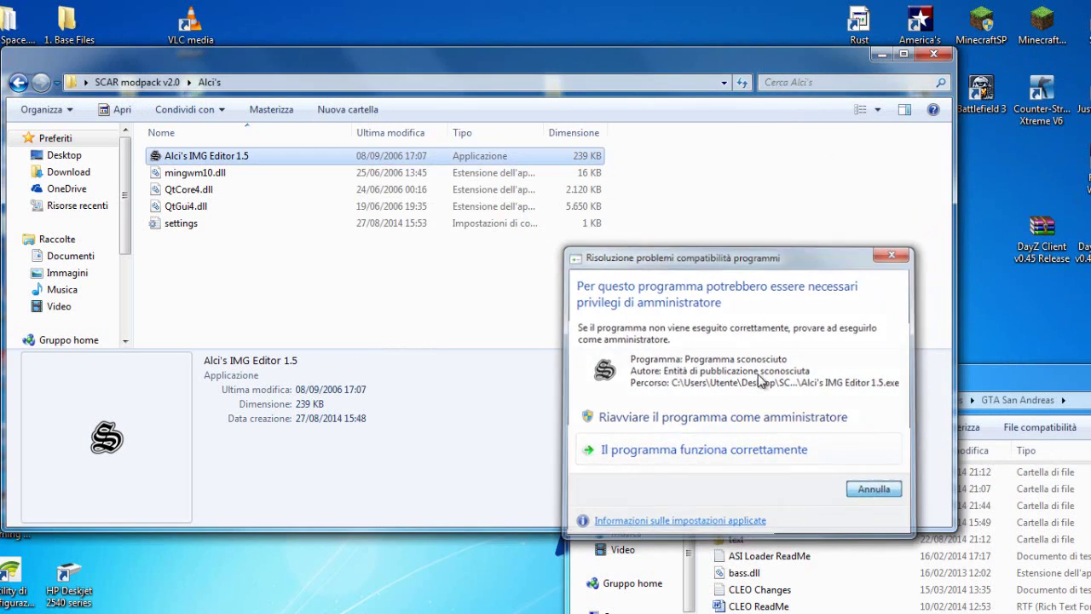
# Step: Return to the SCAR modpack v2.0 folder and close the window showing the game's GTA San Andreas folder
pyautogui.click(18, 82)
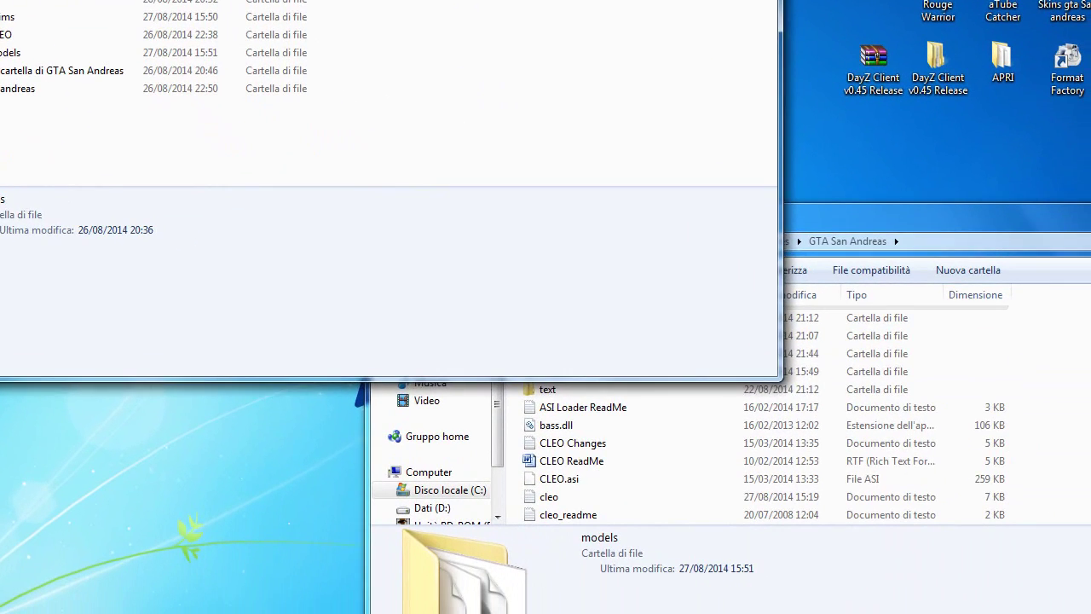
pyautogui.click(885, 278)
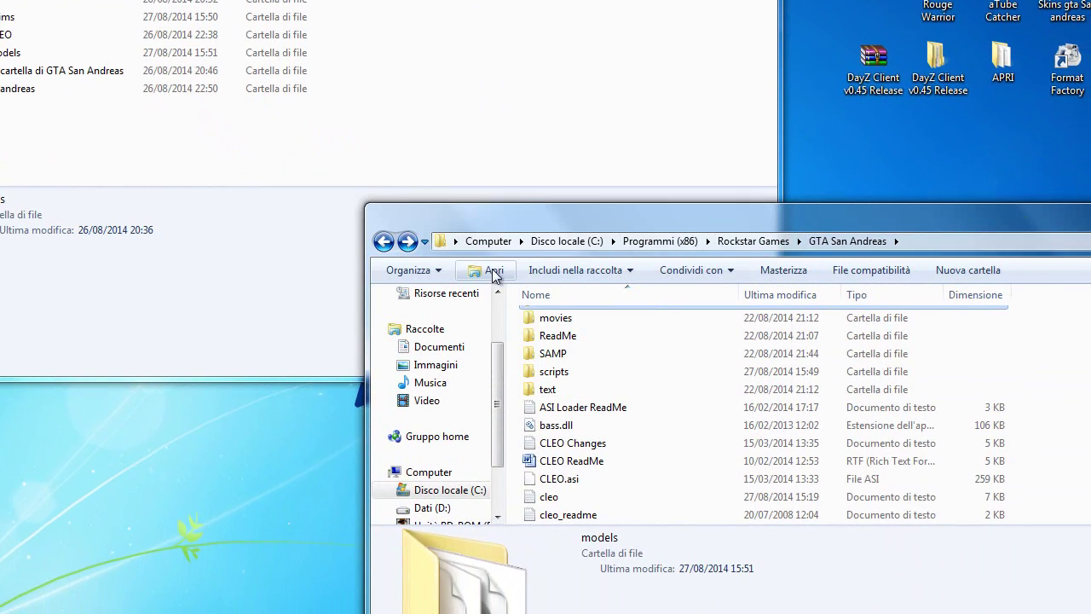
pyautogui.moveTo(606, 225); pyautogui.dragTo(331, 212)
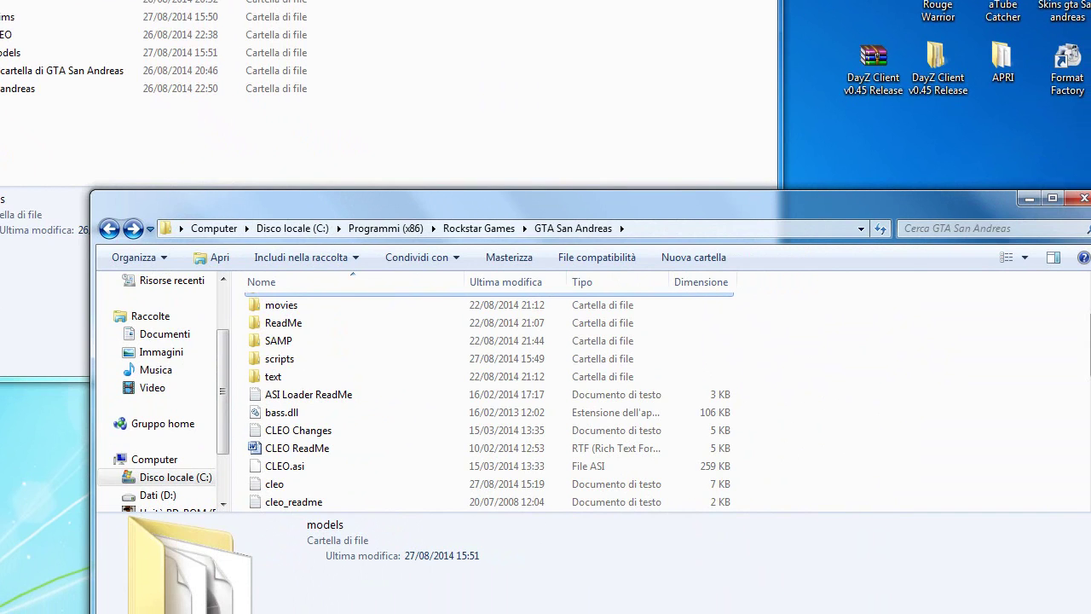
pyautogui.click(1083, 199)
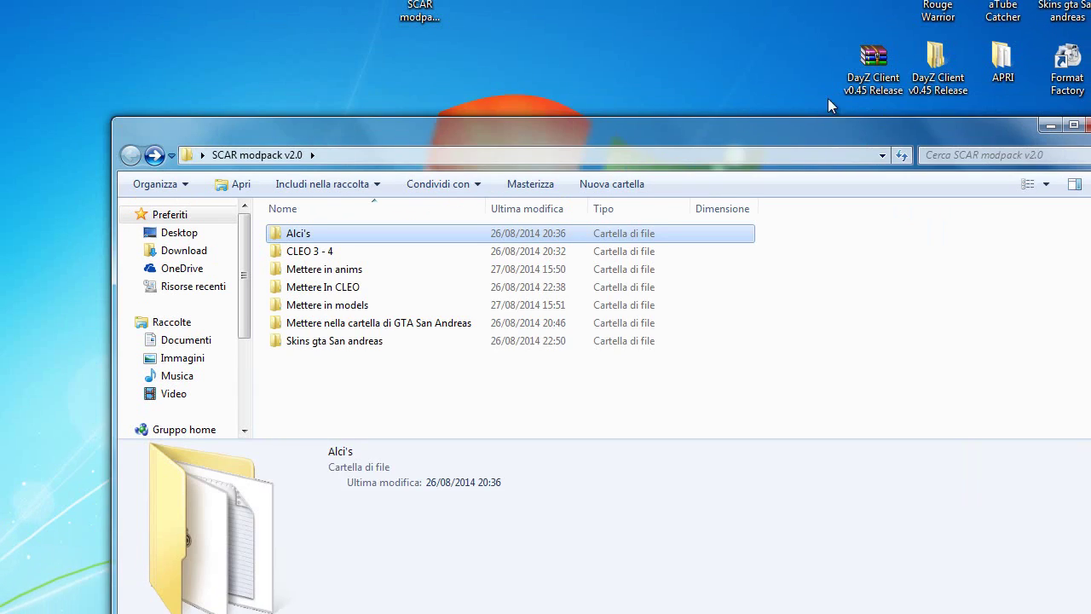
pyautogui.moveTo(827, 98); pyautogui.dragTo(774, 58)
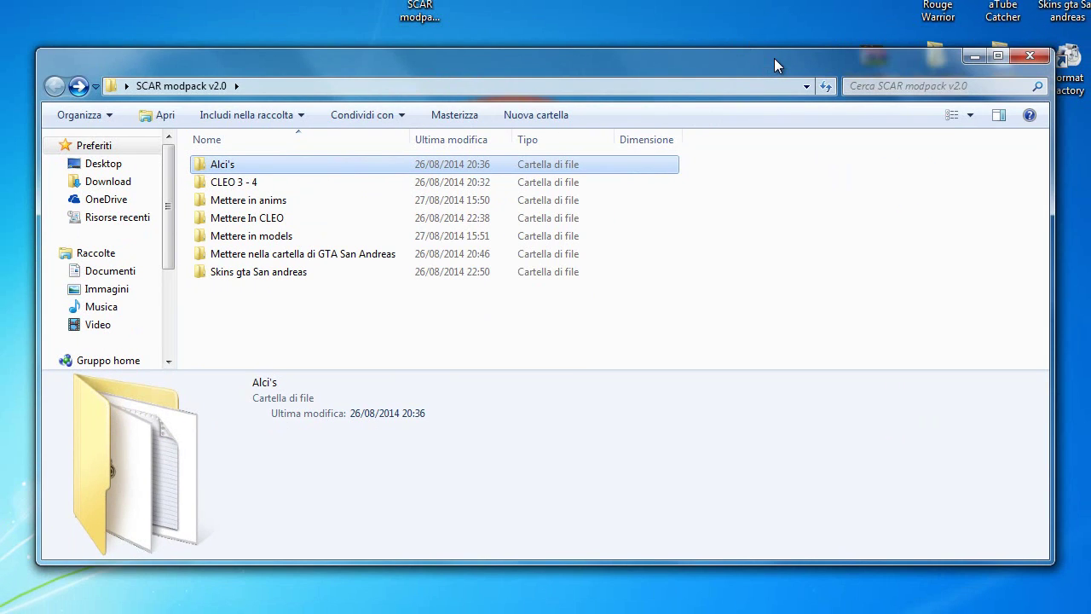